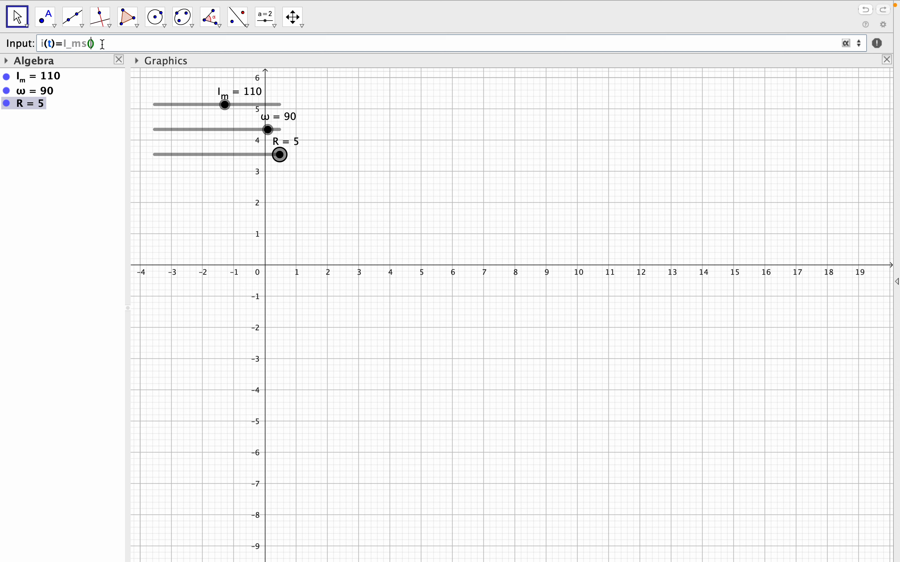
Complete the current function as i(t)=I_m sin(ωt) and add it to the graph
key(BackSpace)
key(BackSpace)
key(BackSpace)
text(sin()
click(851, 51)
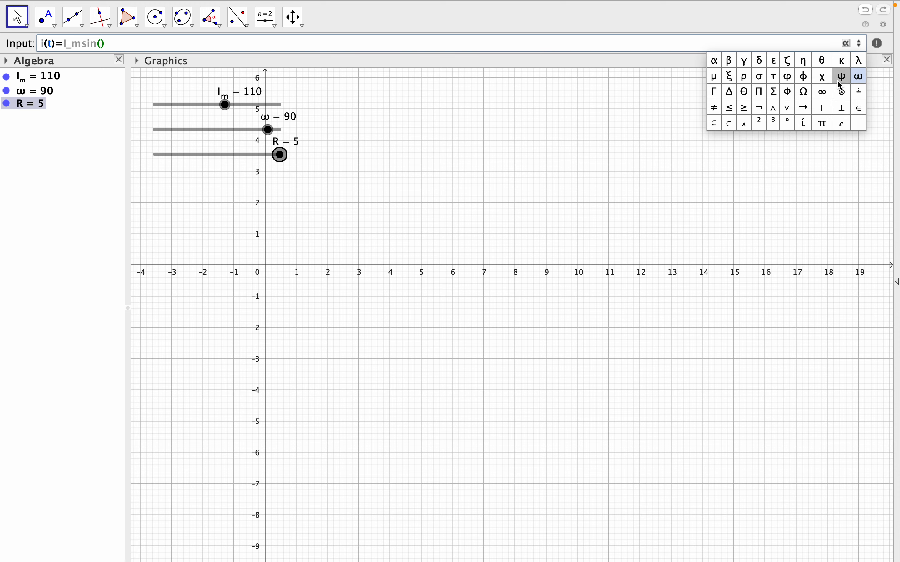
click(859, 79)
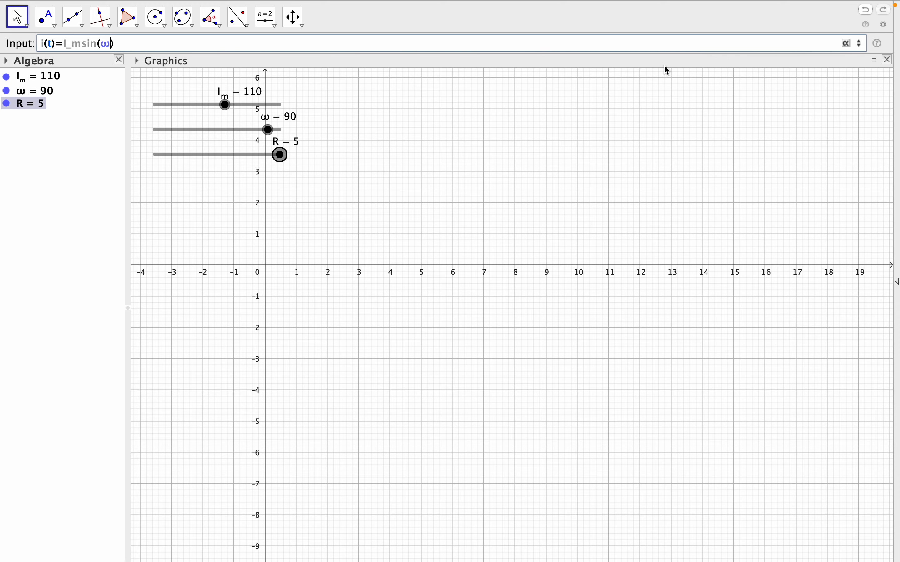
text(t)
click(160, 42)
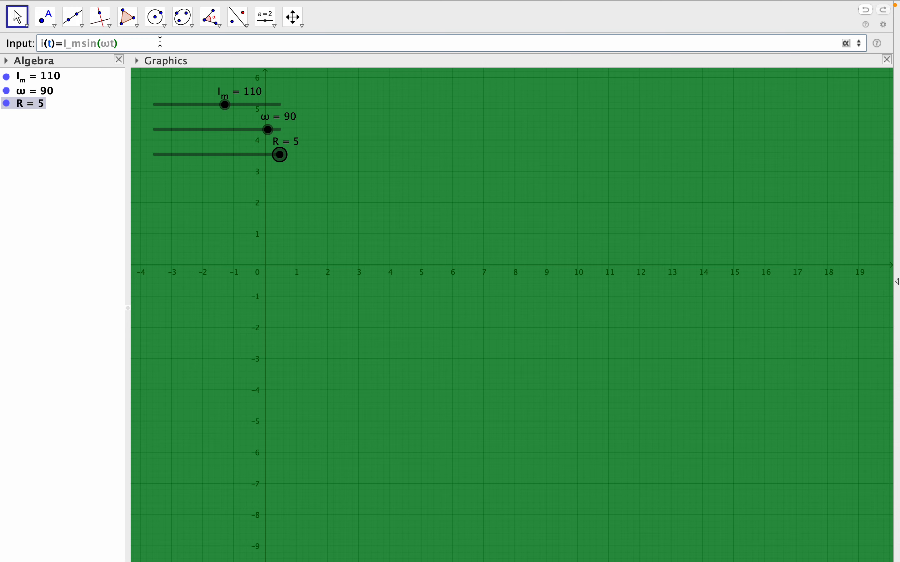
key(Return)
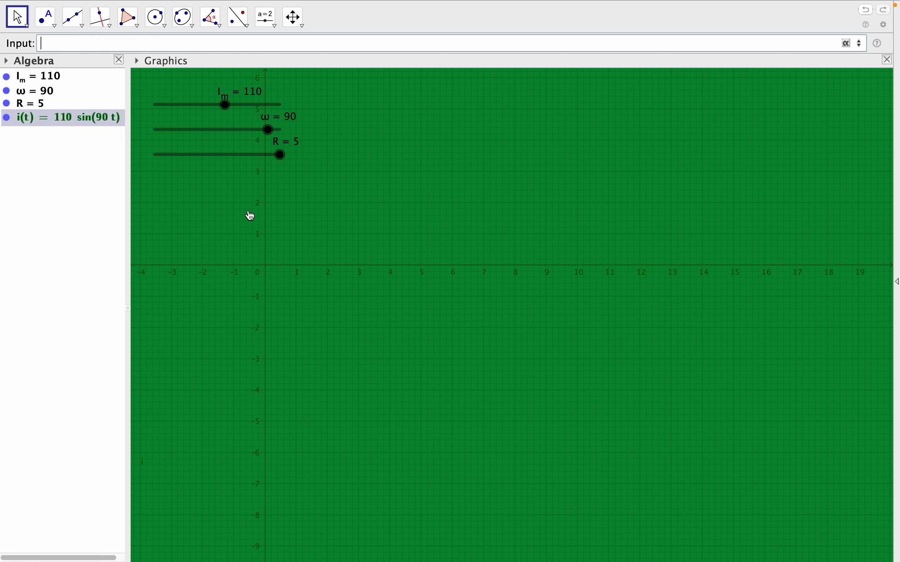
Hide the curve of the current function i(t) in the graph while keeping its definition
click(233, 215)
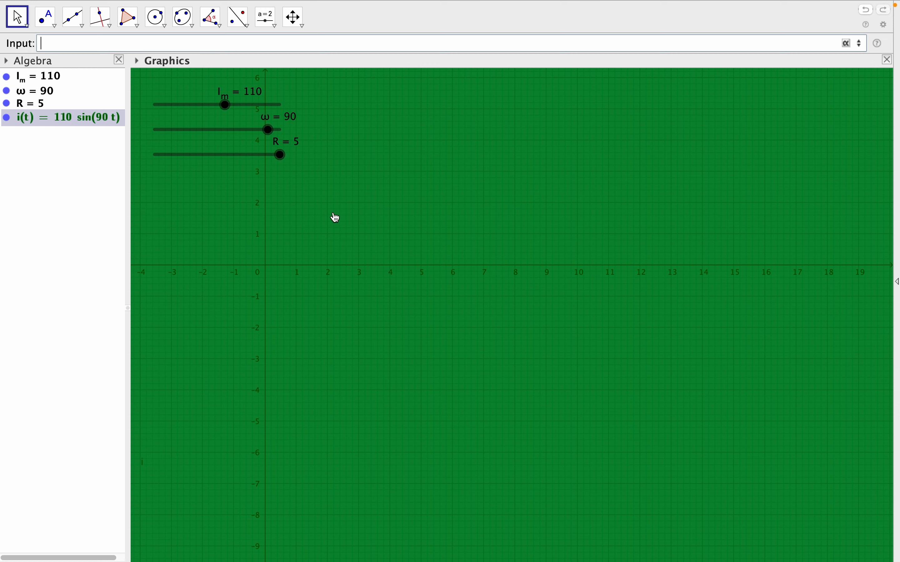
drag(251, 213, 341, 218)
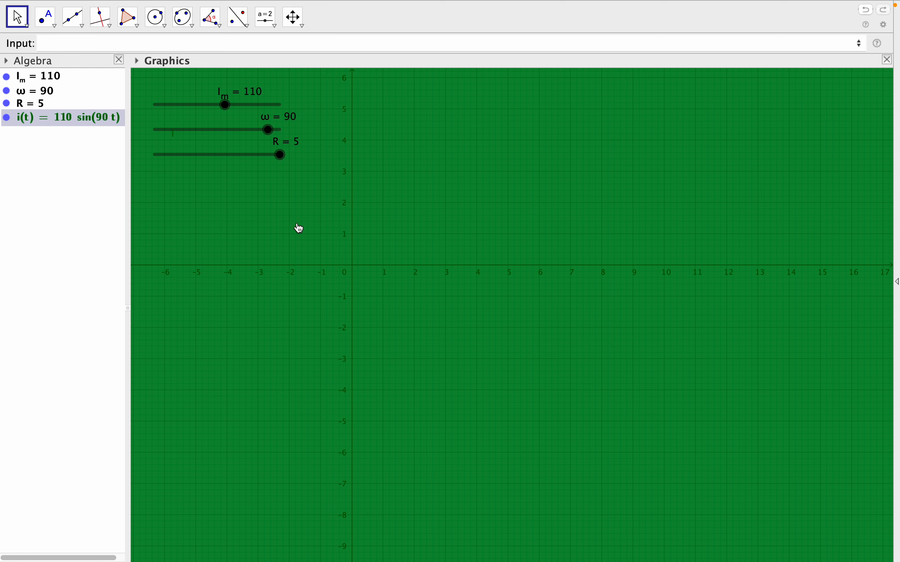
drag(424, 227, 445, 233)
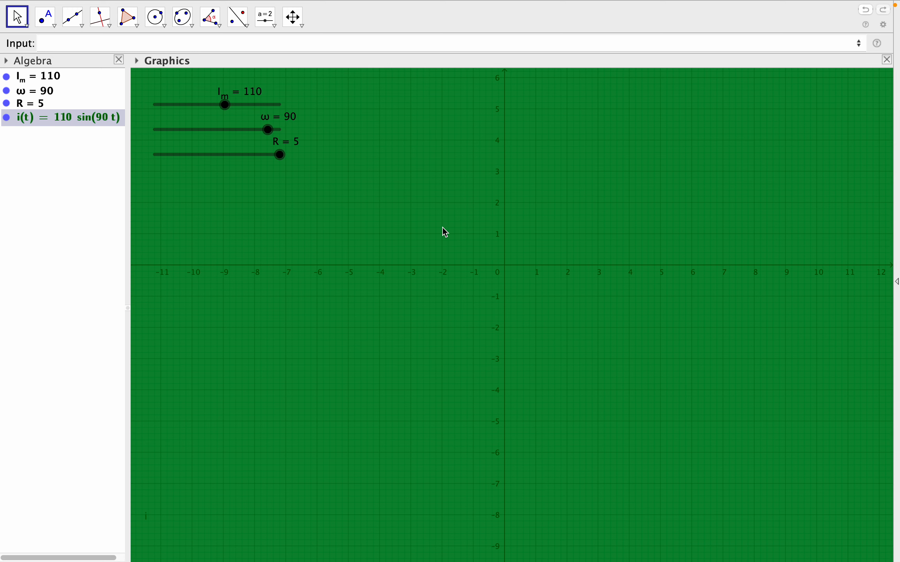
click(6, 119)
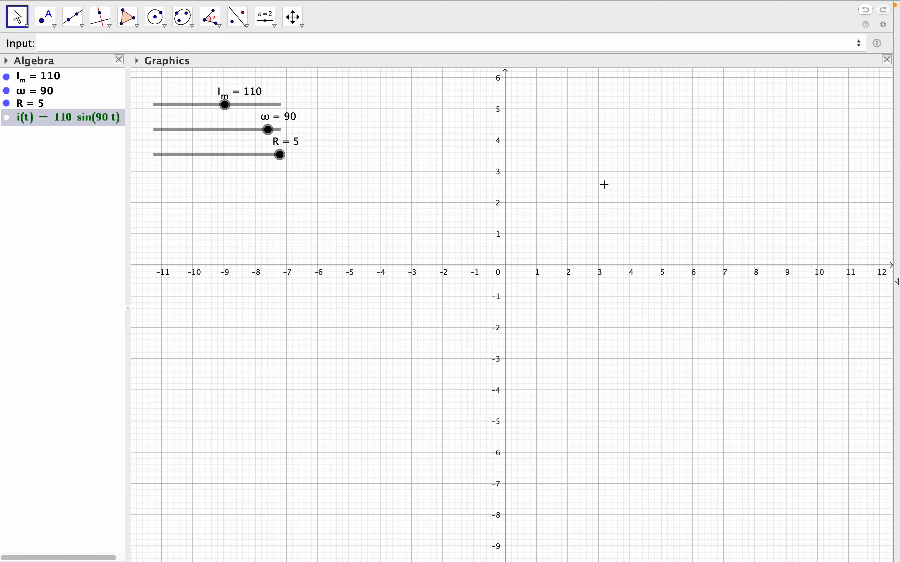
right_click(643, 154)
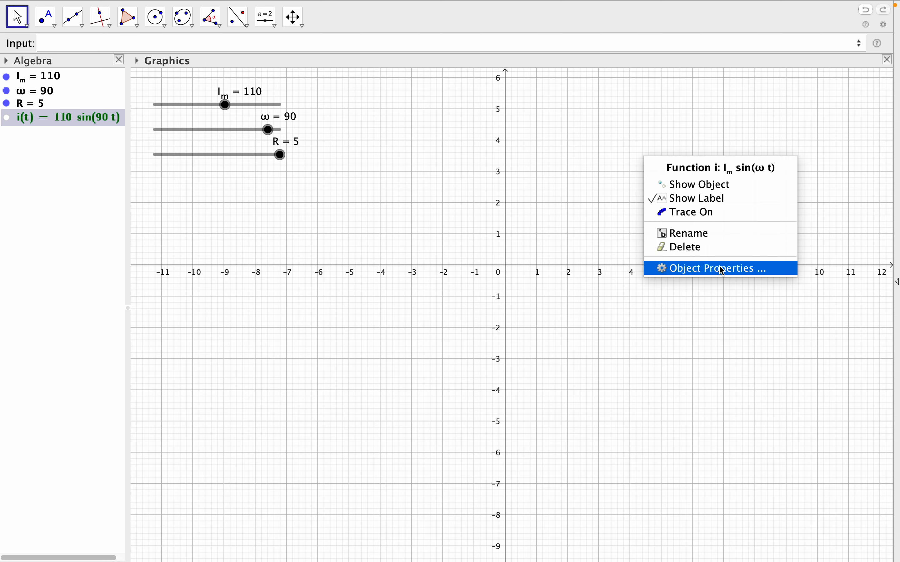
click(532, 176)
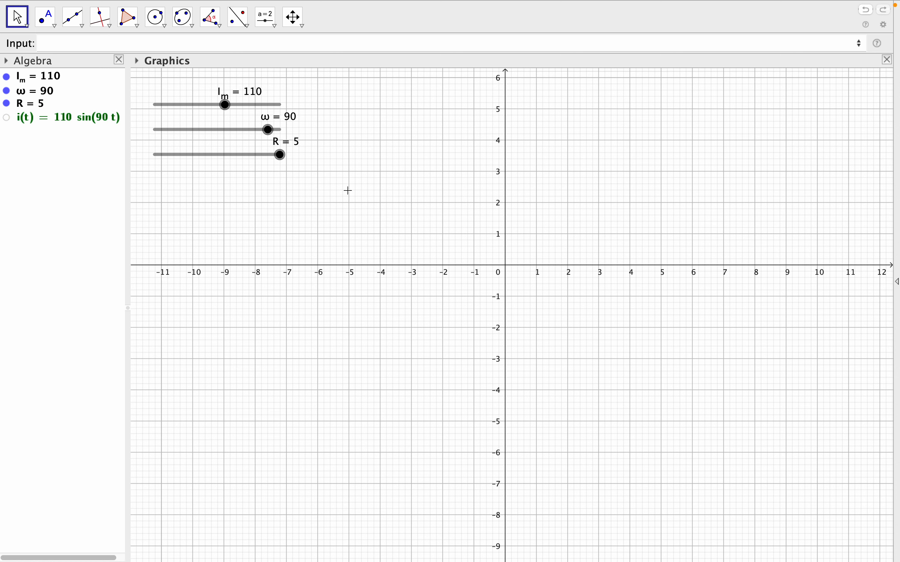
Set the graph's xAxis : yAxis ratio to 1 : 1000
right_click(380, 188)
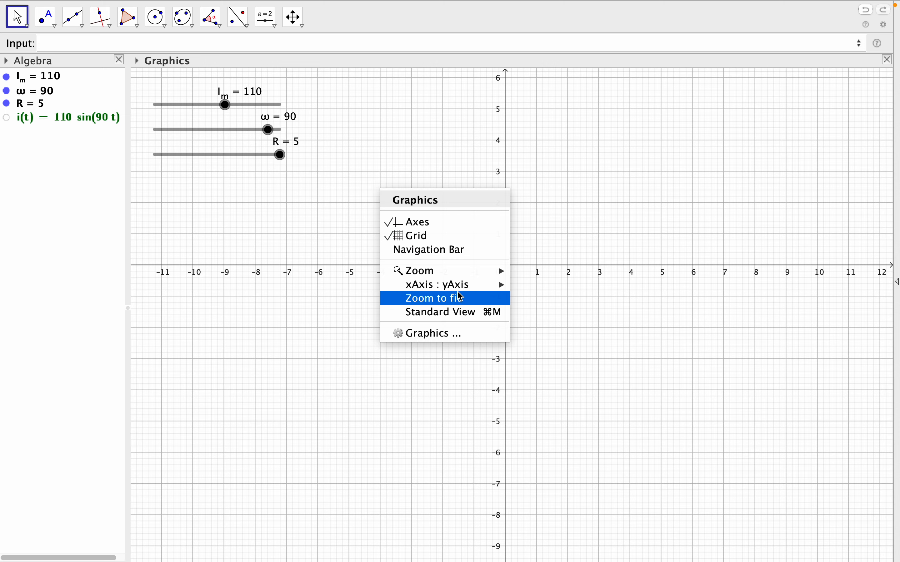
mouse_move(475, 285)
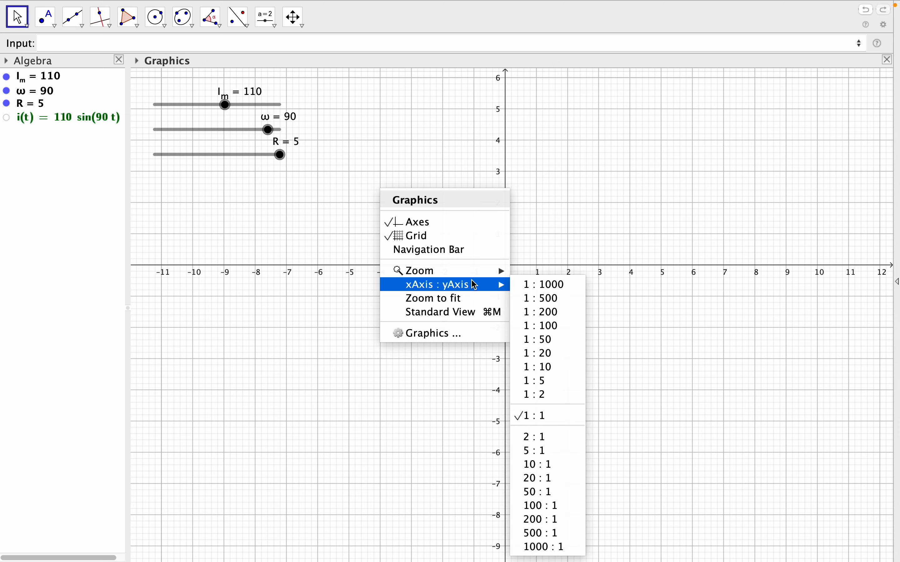
click(535, 286)
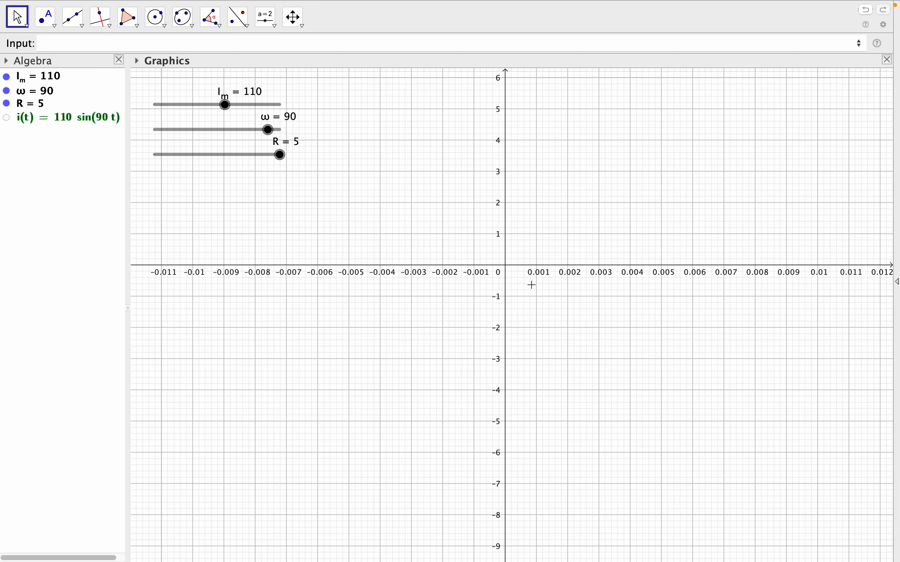
scroll(531, 285, down, 5)
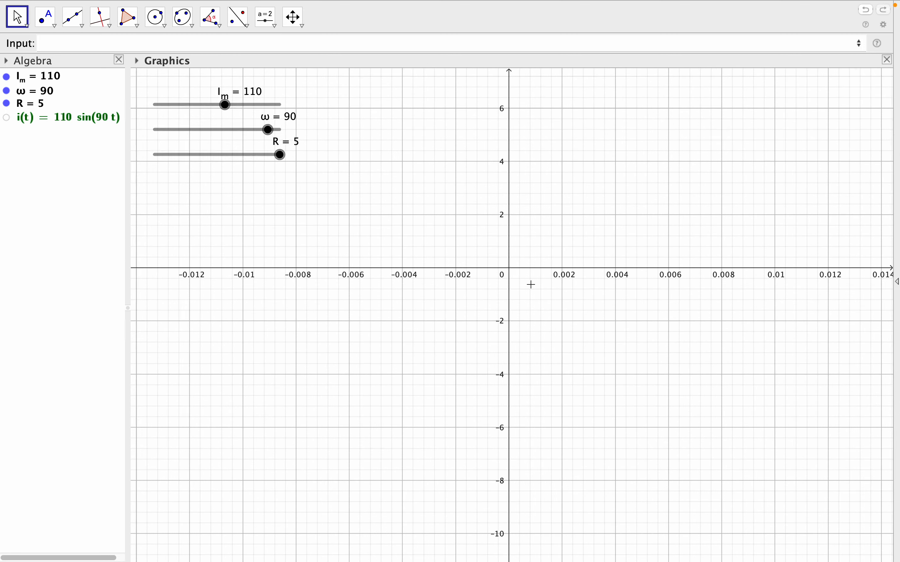
scroll(532, 286, down, 6)
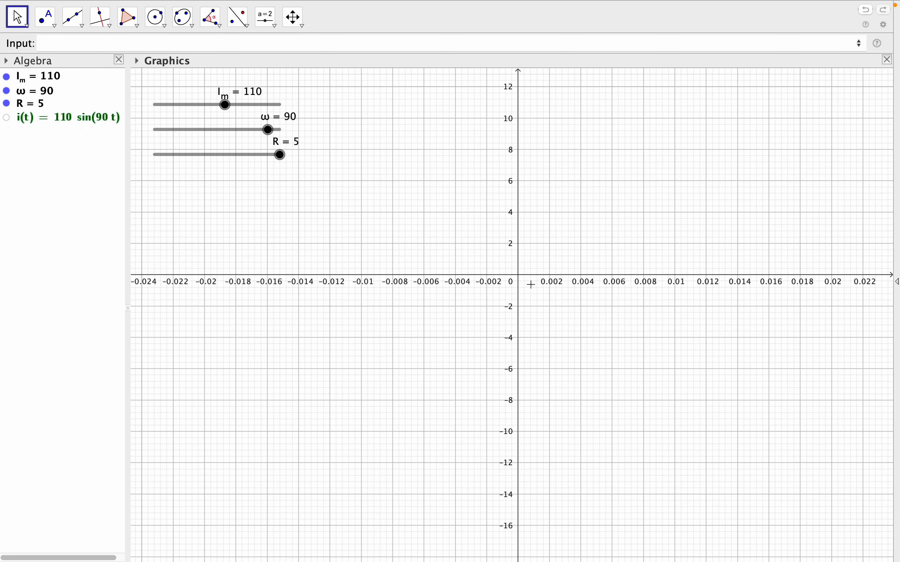
scroll(532, 286, down, 6)
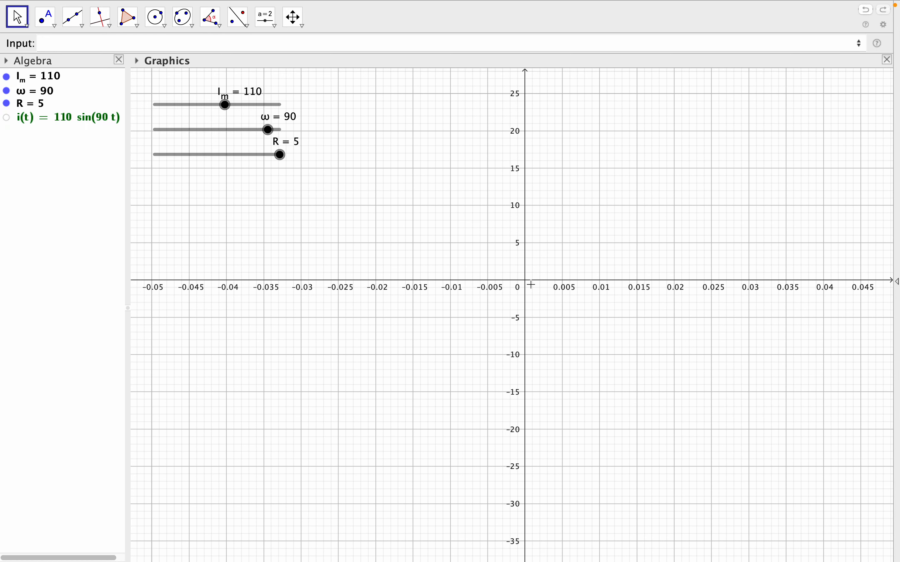
scroll(532, 285, down, 8)
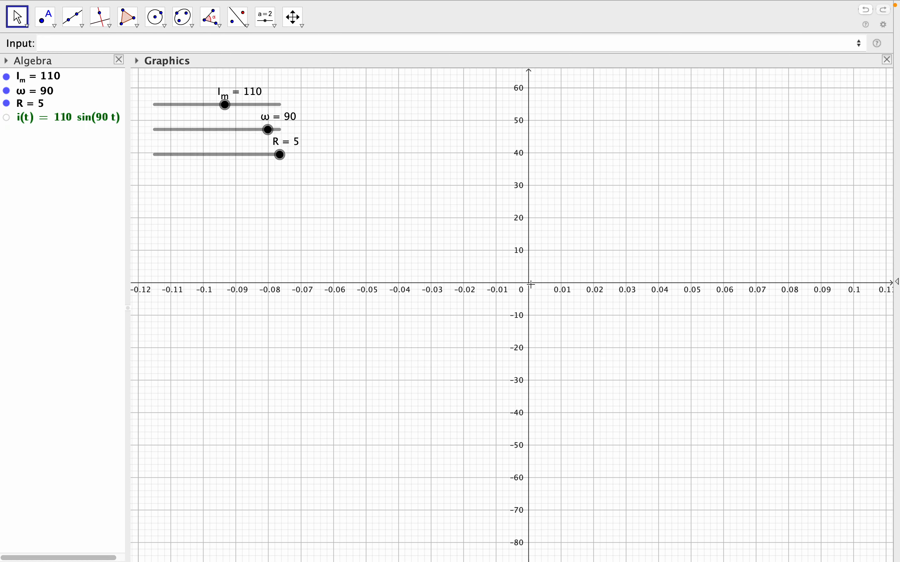
scroll(532, 285, down, 8)
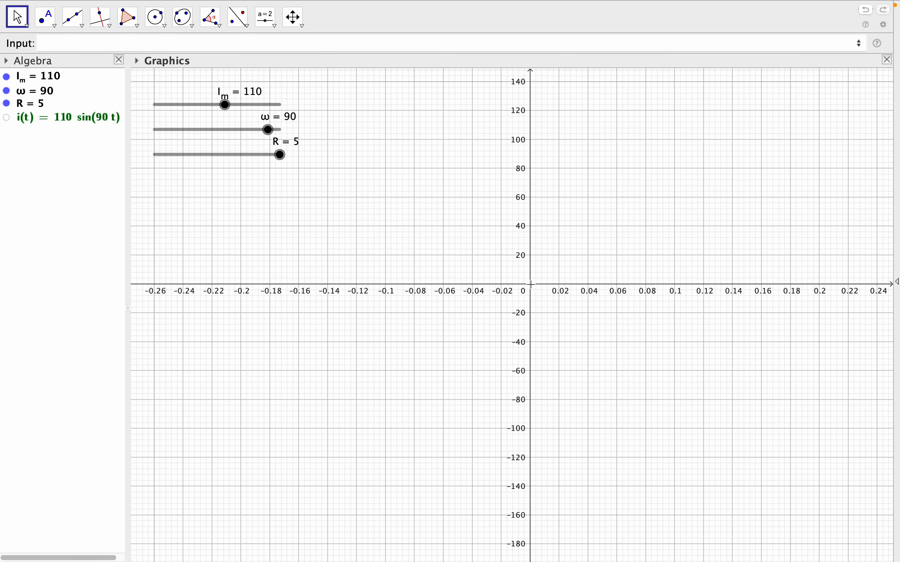
Show the curve of the current function i(t) in the graph again
click(6, 118)
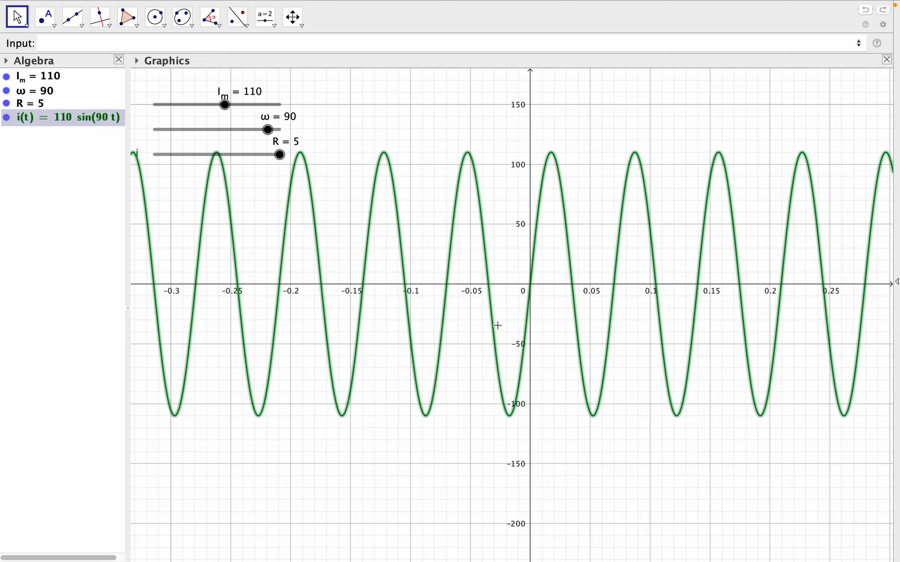
scroll(478, 342, down, 5)
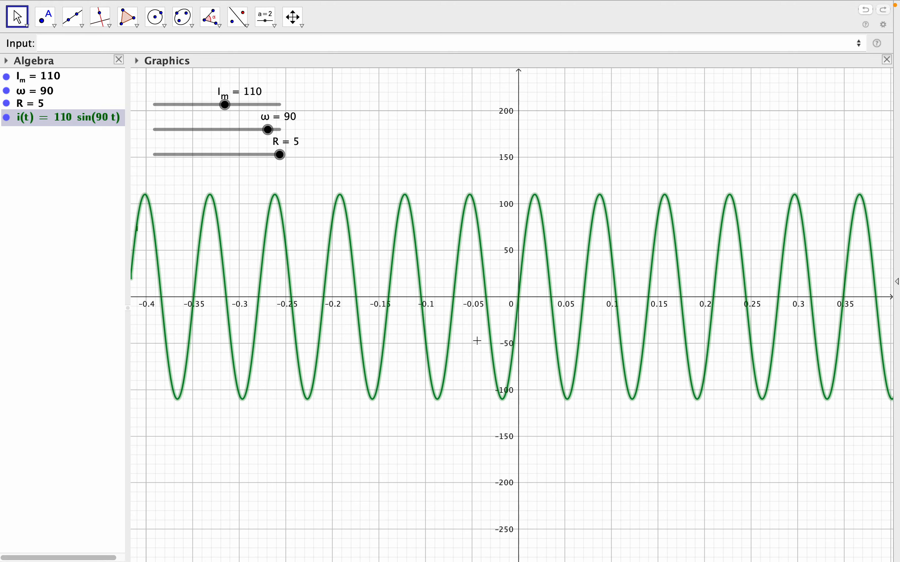
scroll(477, 341, down, 4)
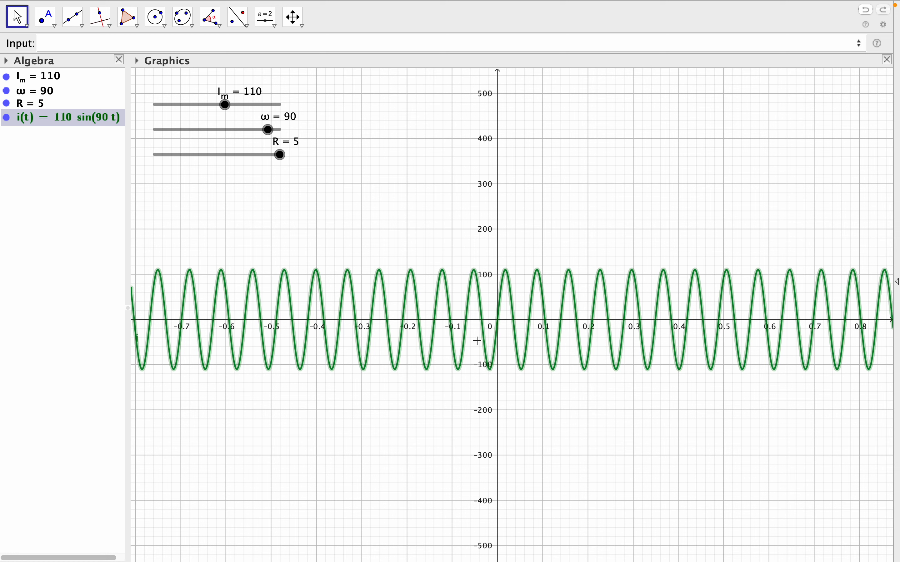
Define the peak voltage V_m as I_m*R
click(114, 46)
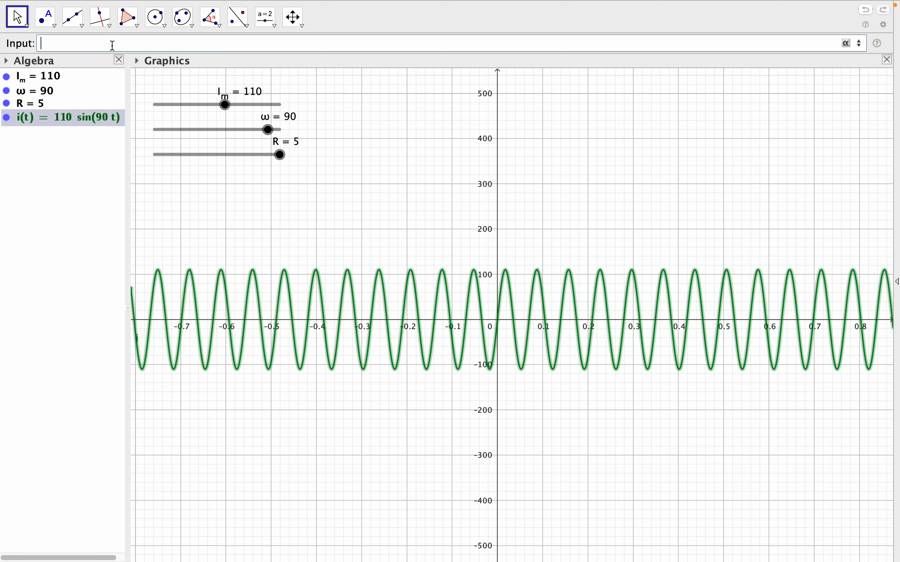
text(V_m=)
text(I-m)
key(BackSpace)
key(BackSpace)
text(_m)
text(*R)
key(Return)
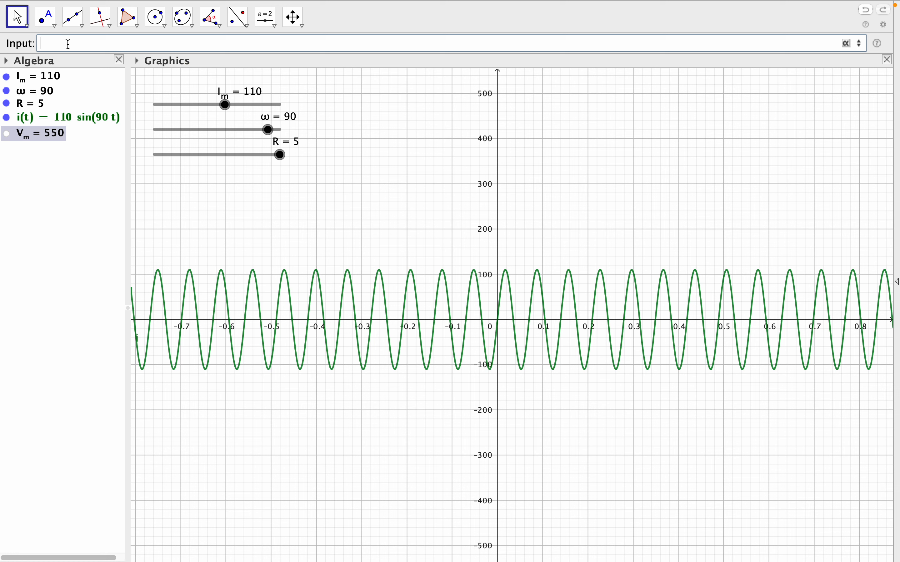
Add the voltage function v(t)=V_m sin(ωt+pi/2) to the graph
text(V)
text(()
text(t))
text(=)
text(/)
text(_)
text(m)
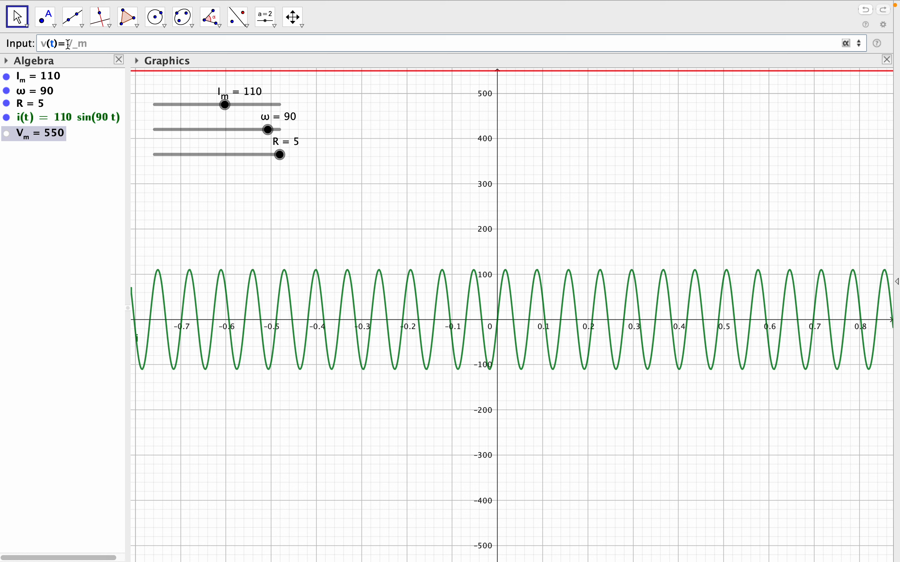
text(si)
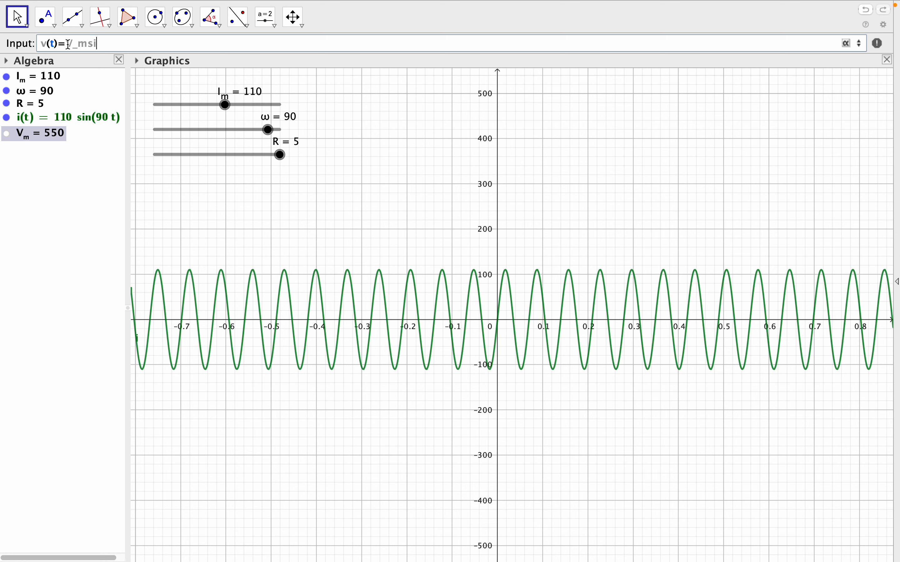
text(n()
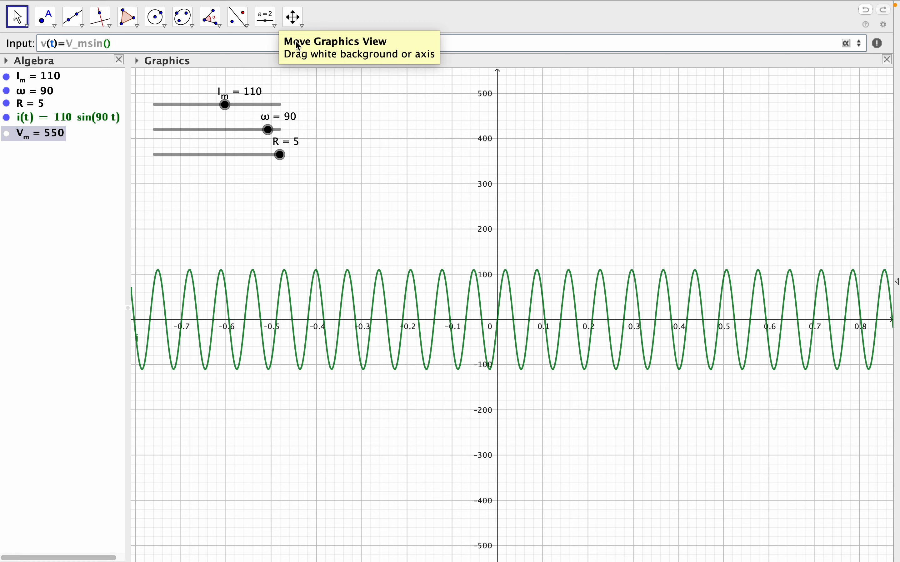
click(849, 48)
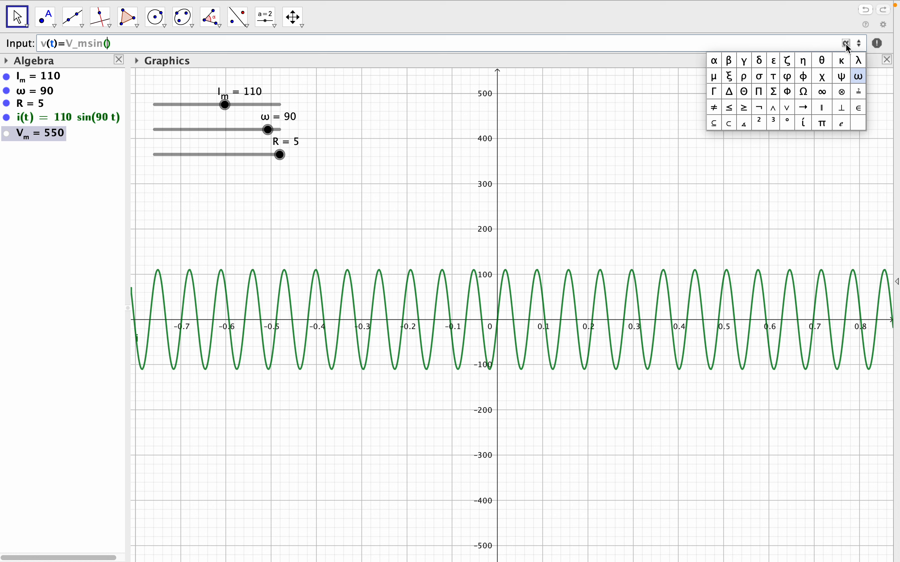
click(859, 77)
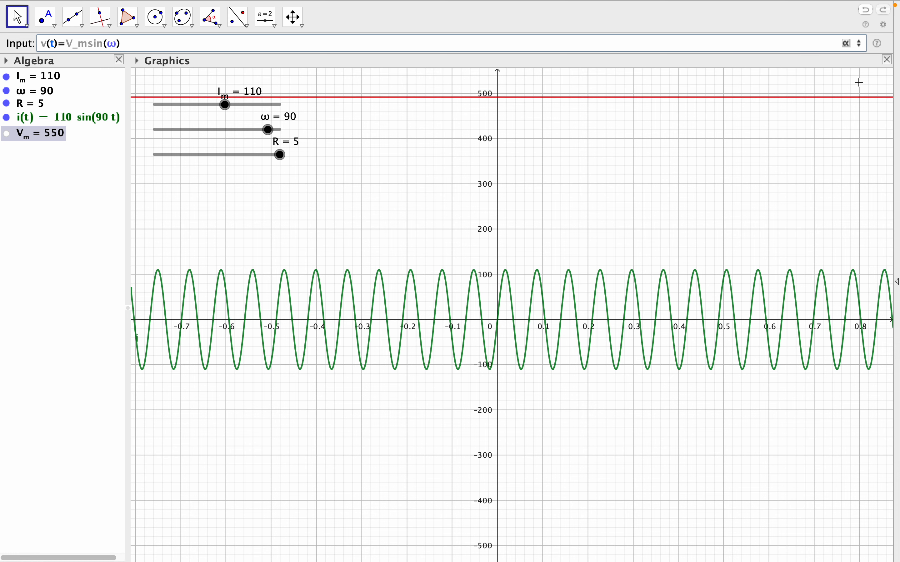
text(t)
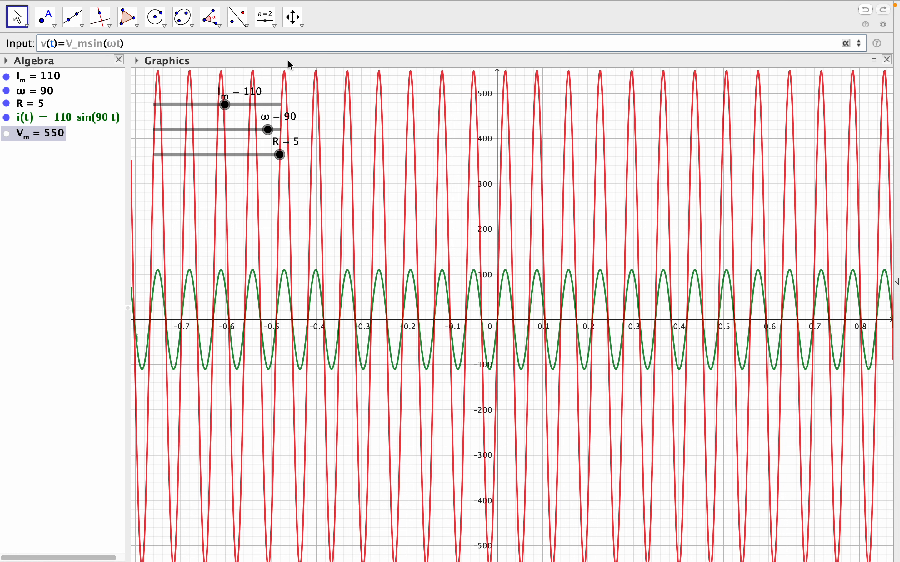
text(+pi)
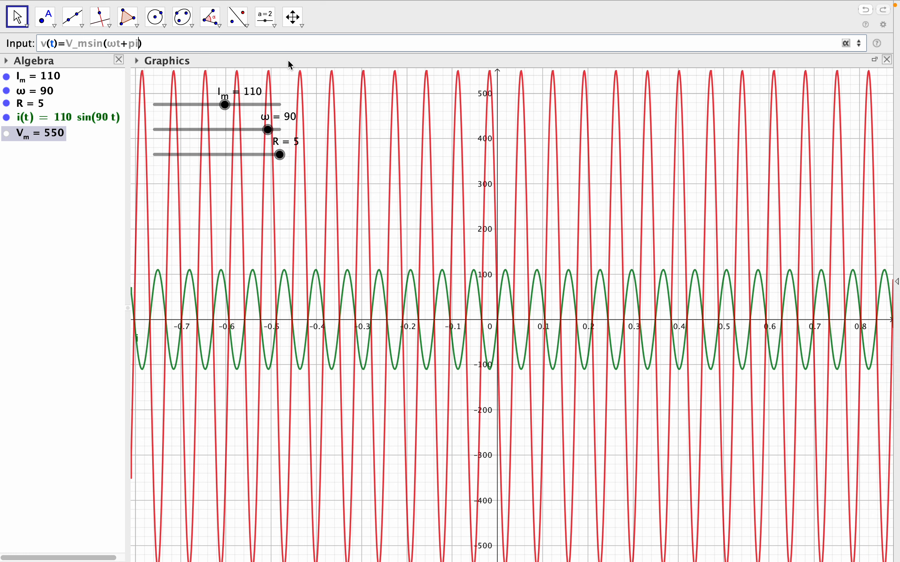
text(/2)
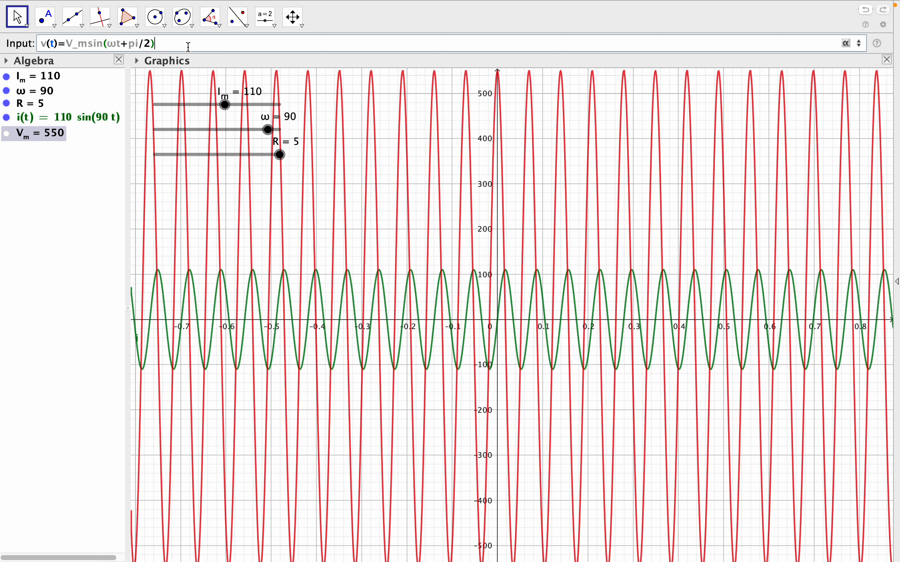
key(Return)
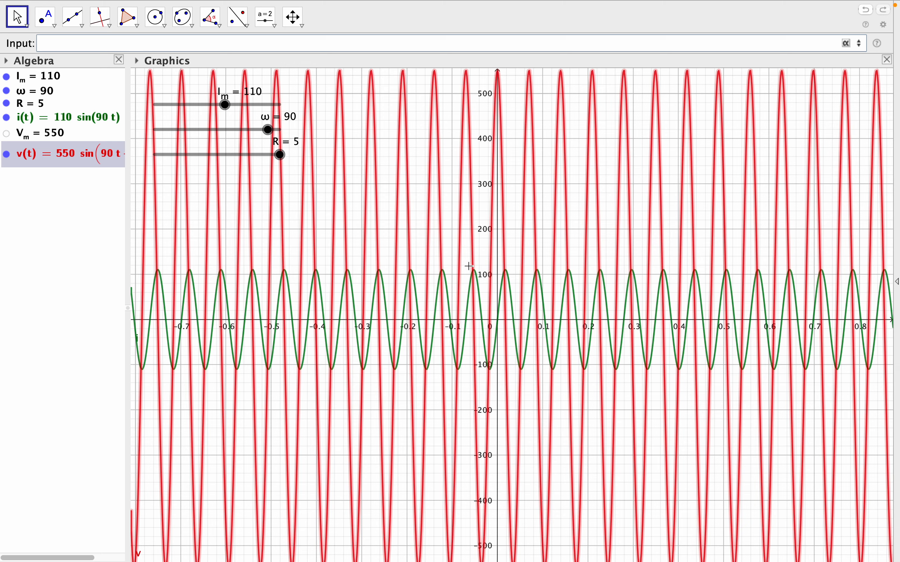
scroll(469, 266, down, 3)
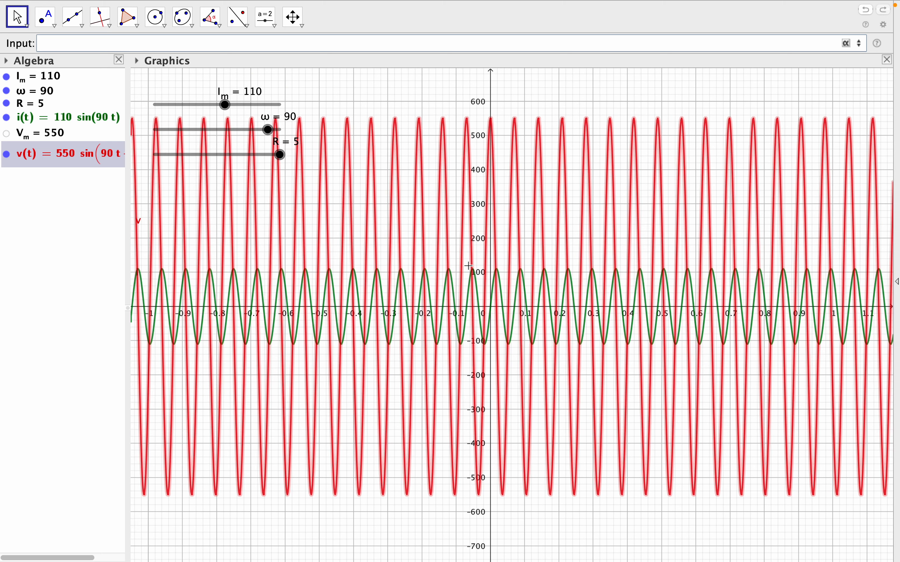
scroll(469, 266, down, 2)
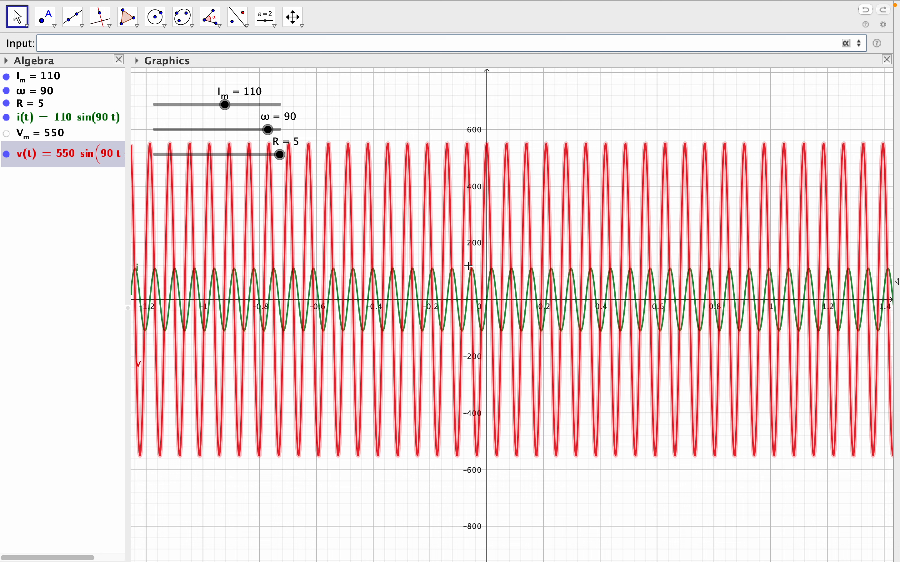
scroll(470, 267, down, 3)
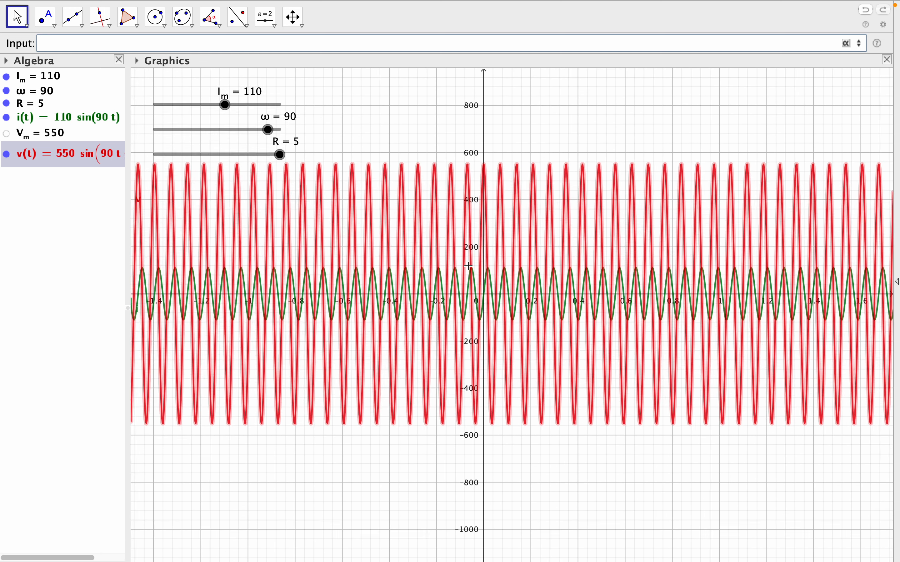
Widen the Algebra view so that the whole v(t) formula fits
scroll(469, 266, up, 1)
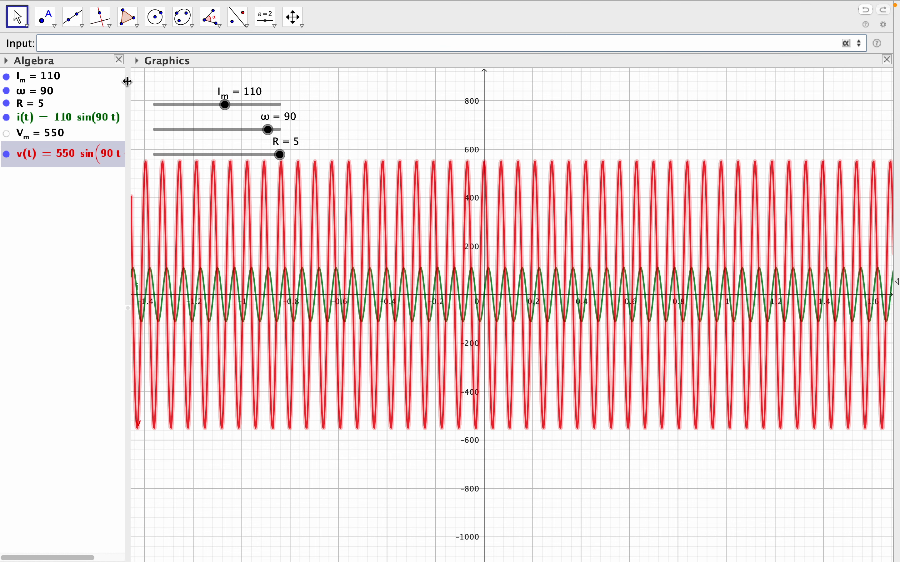
drag(126, 83, 155, 84)
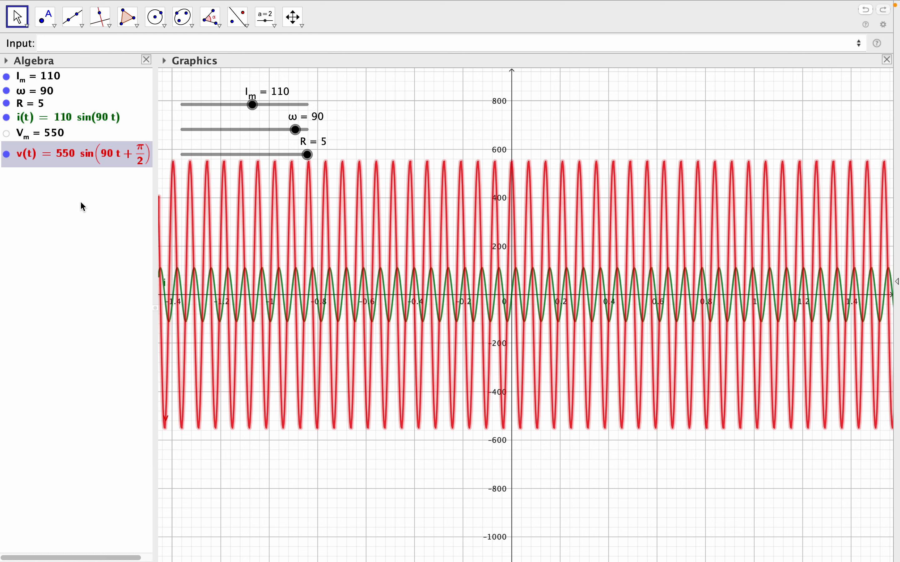
Define the RMS current I_RMS as I_m/sqrt(2)
click(70, 43)
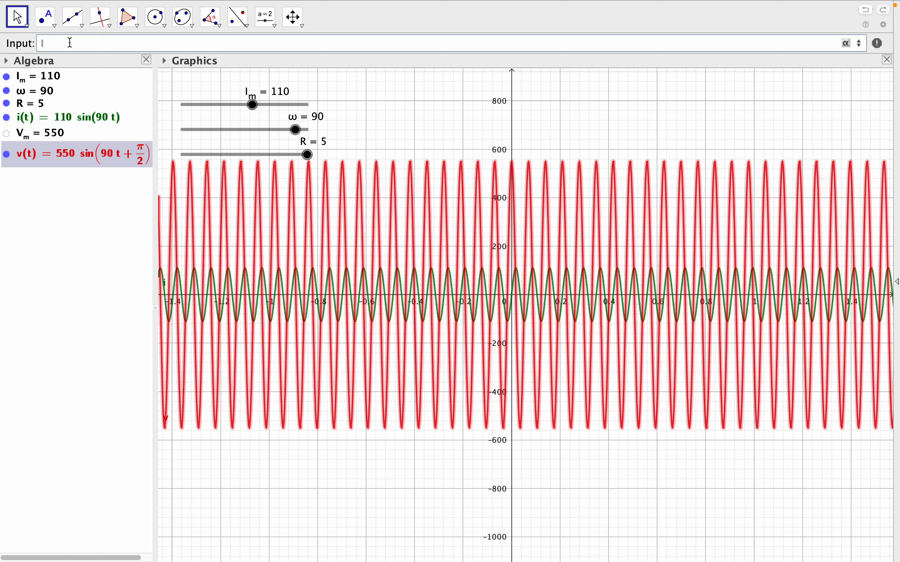
text(I_RMS)
text(=)
text(I_m/)
text(sqr)
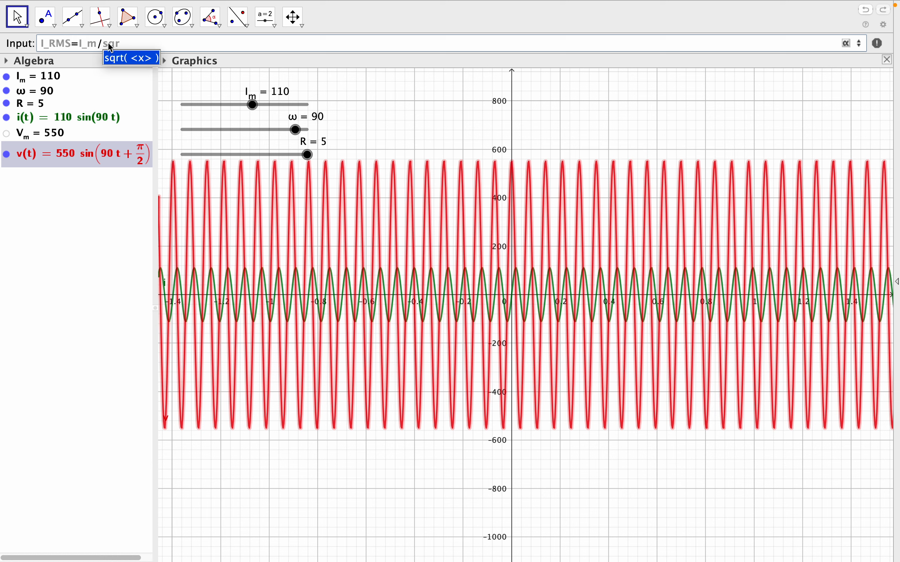
click(133, 57)
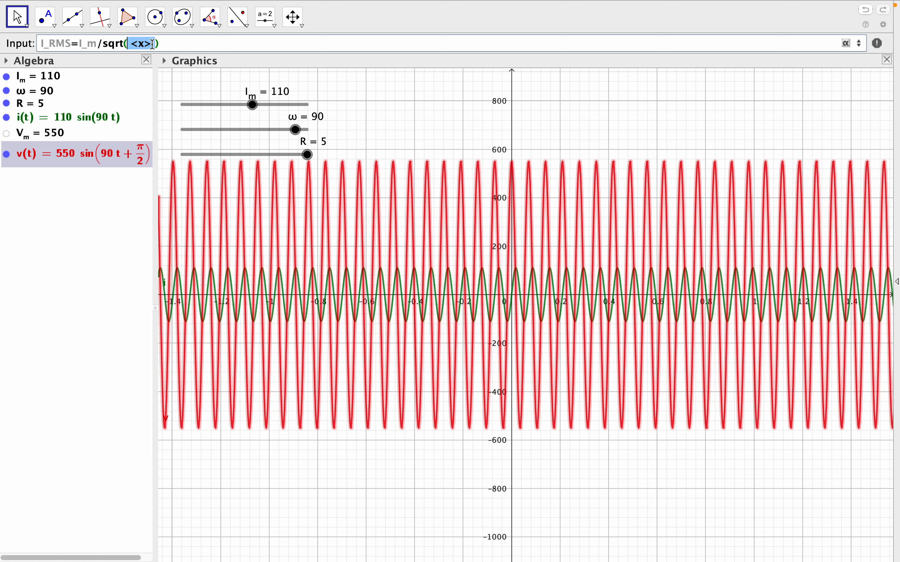
text(2)
key(Return)
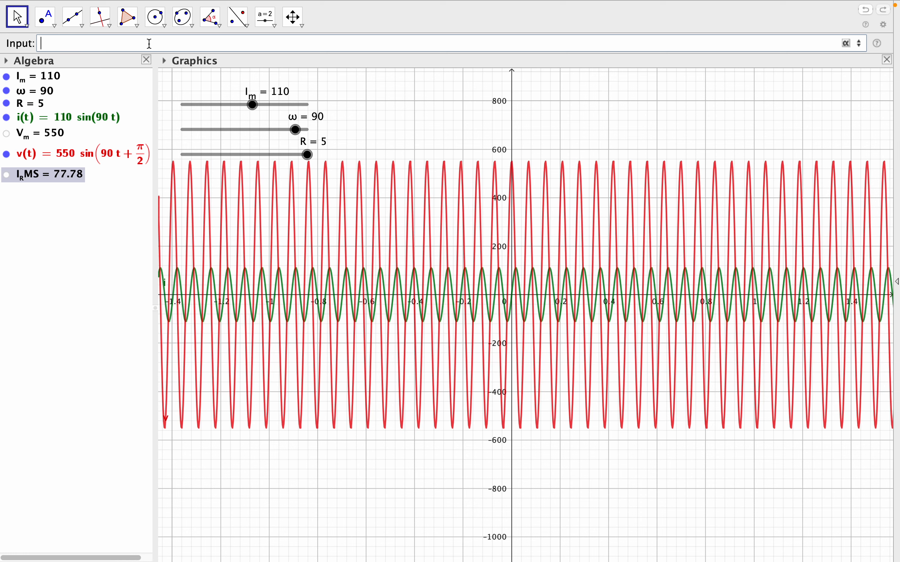
Delete the RMS current number whose name is subscripted only on the R
click(22, 180)
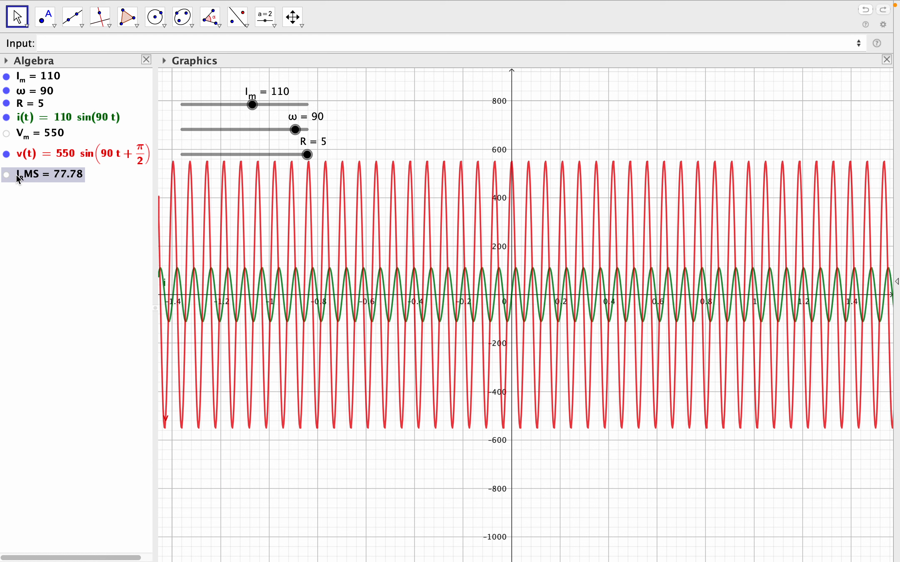
right_click(29, 180)
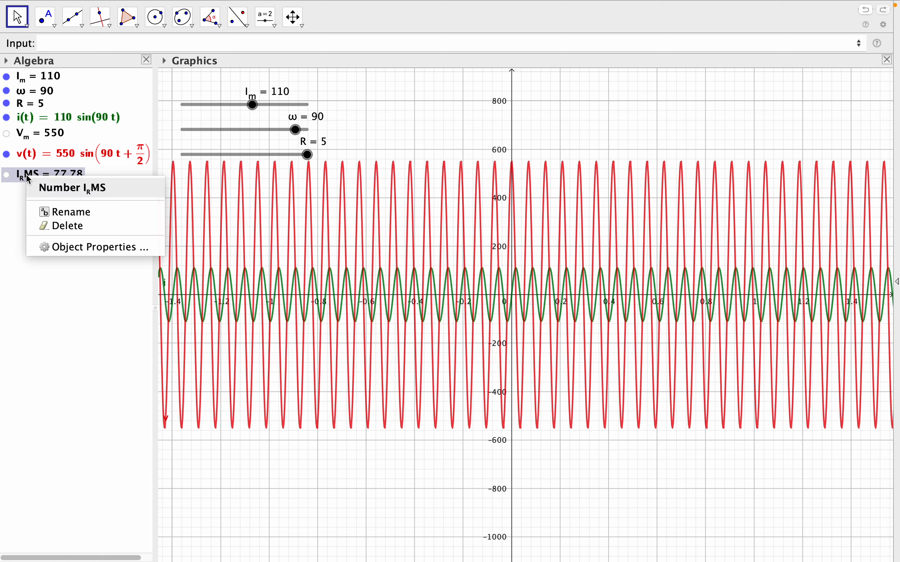
click(67, 226)
Try to define the RMS current as I_(RMS)=I_m/sqrt(2), with the subscript in parentheses
click(62, 42)
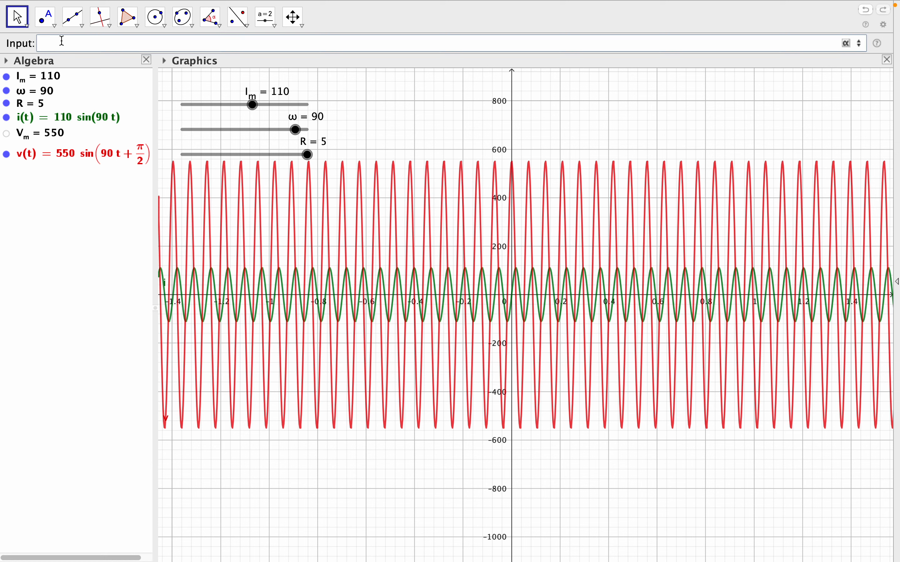
text(I_(RMS)
click(88, 43)
text(=I_m/sqr)
click(149, 60)
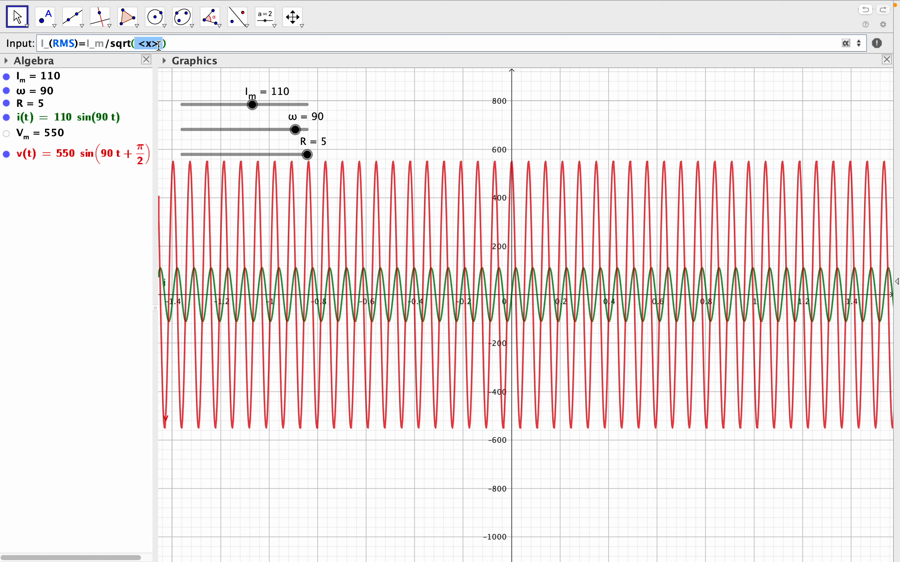
text(2)
key(Return)
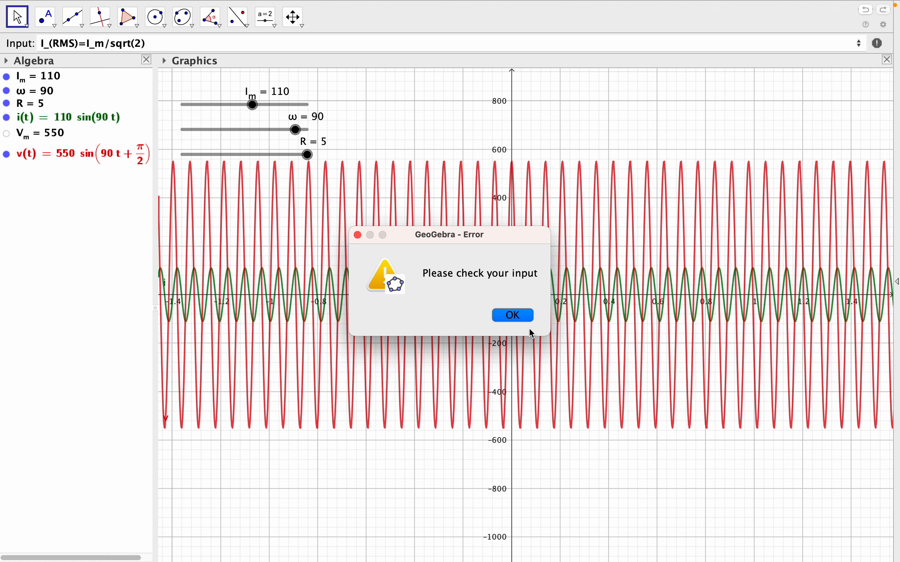
click(517, 316)
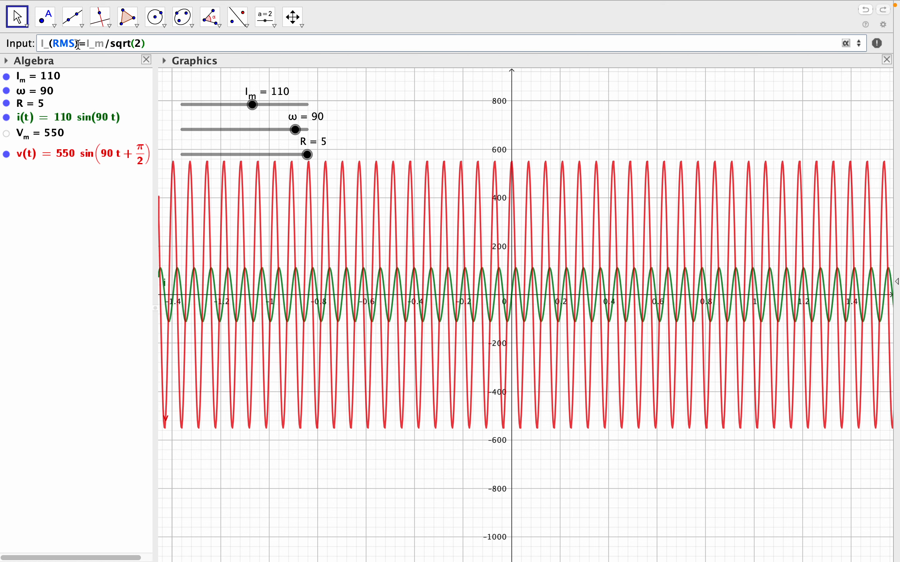
Replace the parentheses around the RMS subscript with curly braces and create the value I_{RMS}=I_m/sqrt(2)
click(65, 43)
key(BackSpace)
text({)
key(BackSpace)
text(})
key(Return)
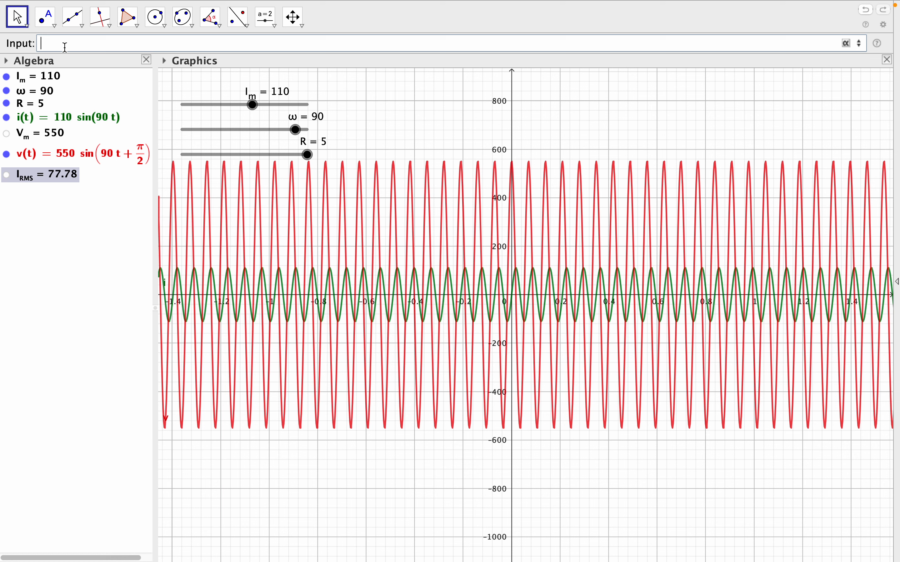
Define the value F as ω/2 pi
text(F=)
click(847, 44)
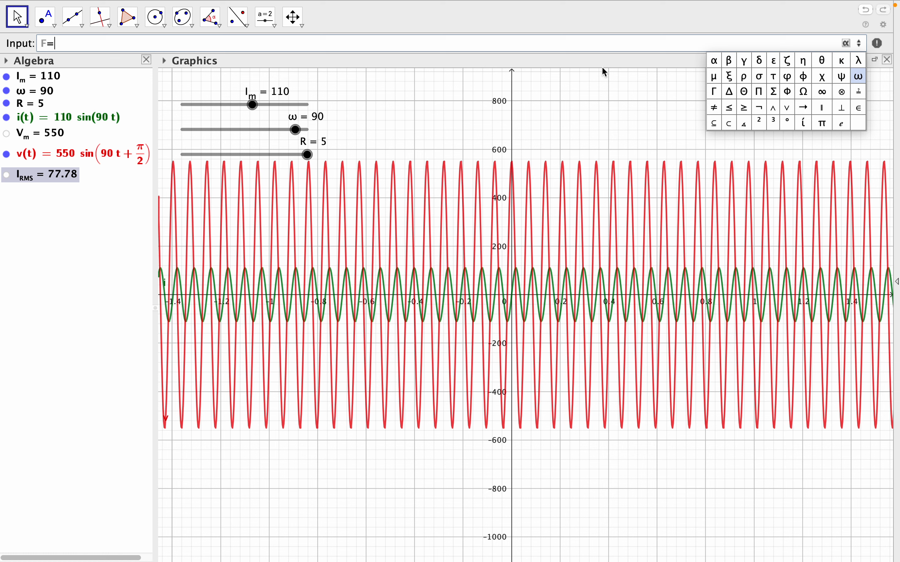
click(859, 77)
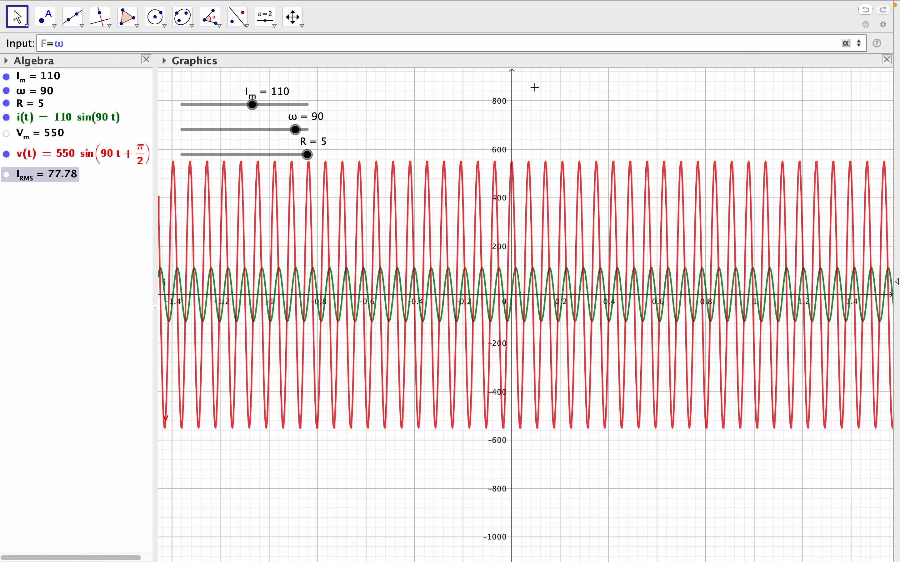
text(/2 pi)
key(Return)
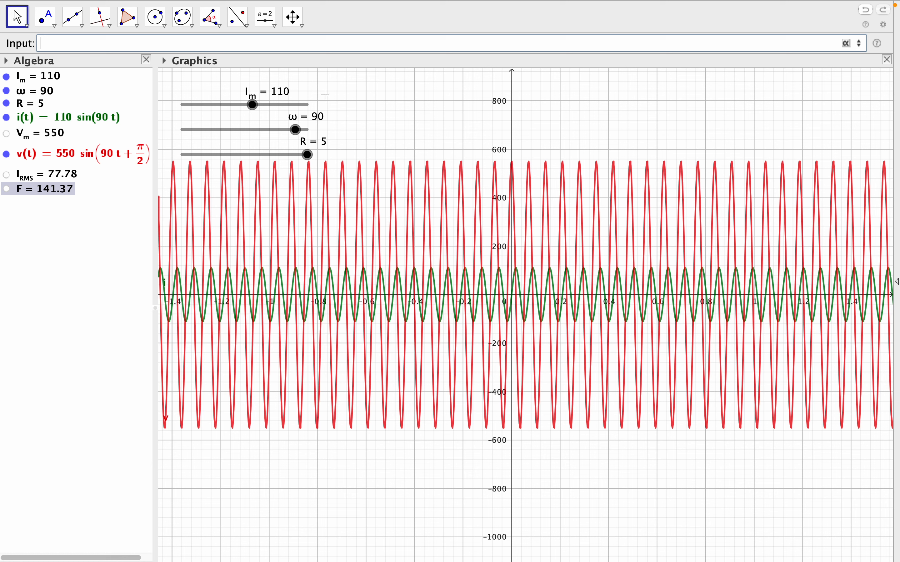
click(267, 20)
click(267, 21)
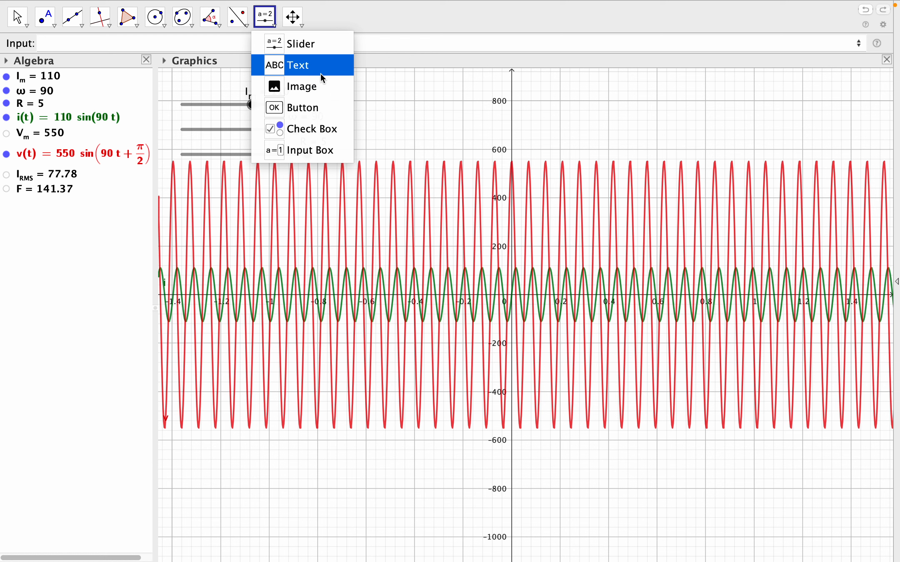
click(315, 52)
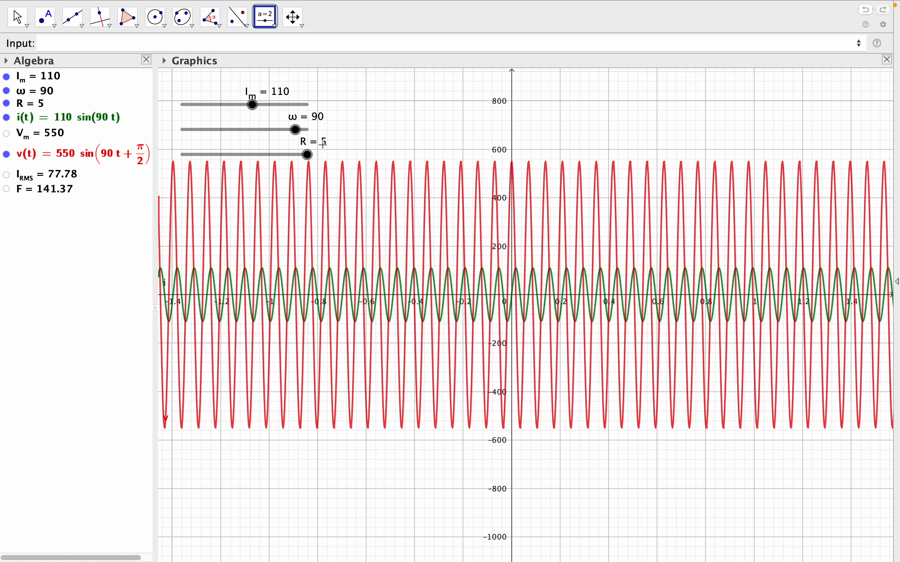
scroll(333, 252, down, 6)
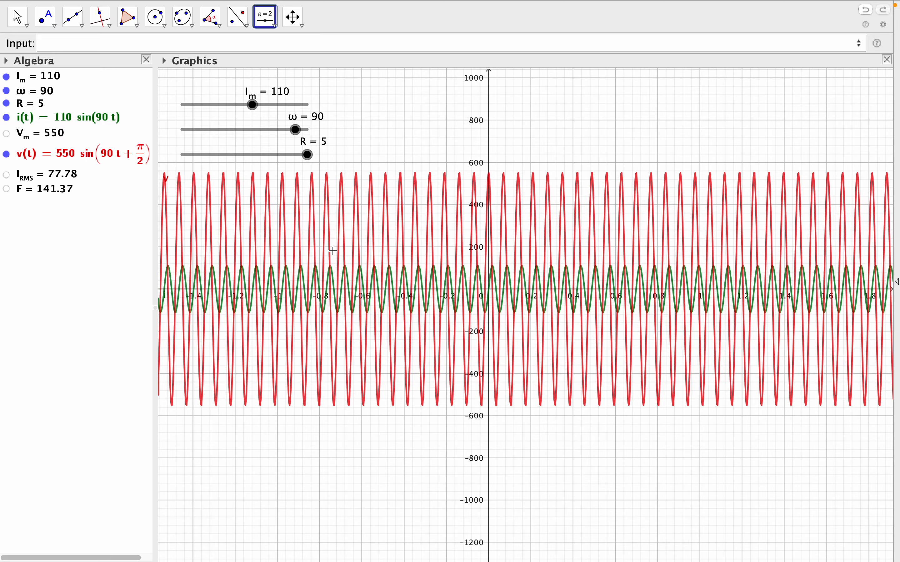
scroll(333, 251, down, 2)
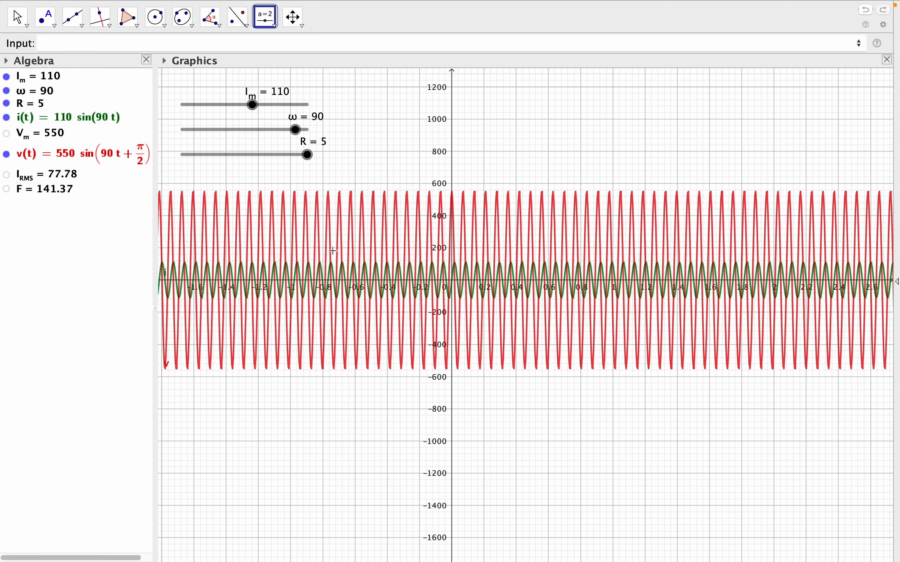
scroll(333, 251, down, 1)
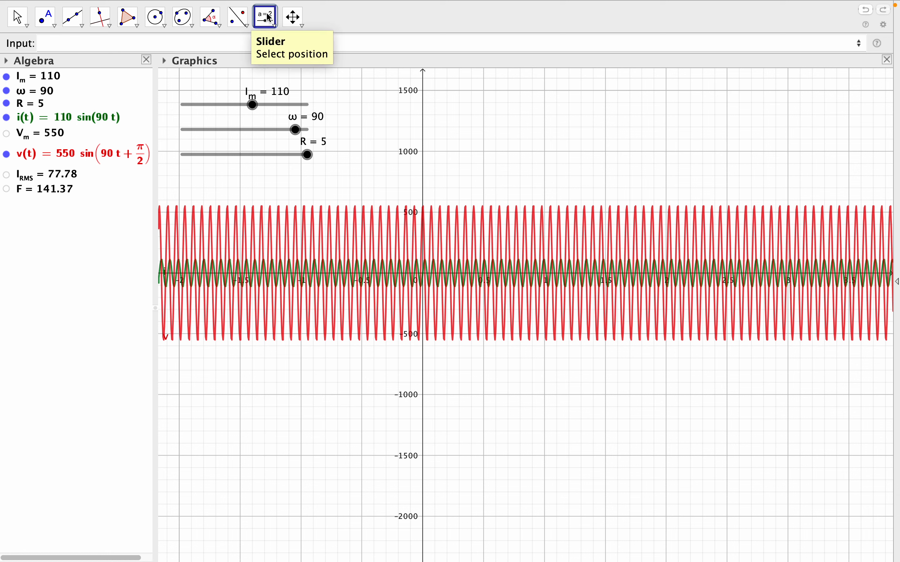
click(269, 25)
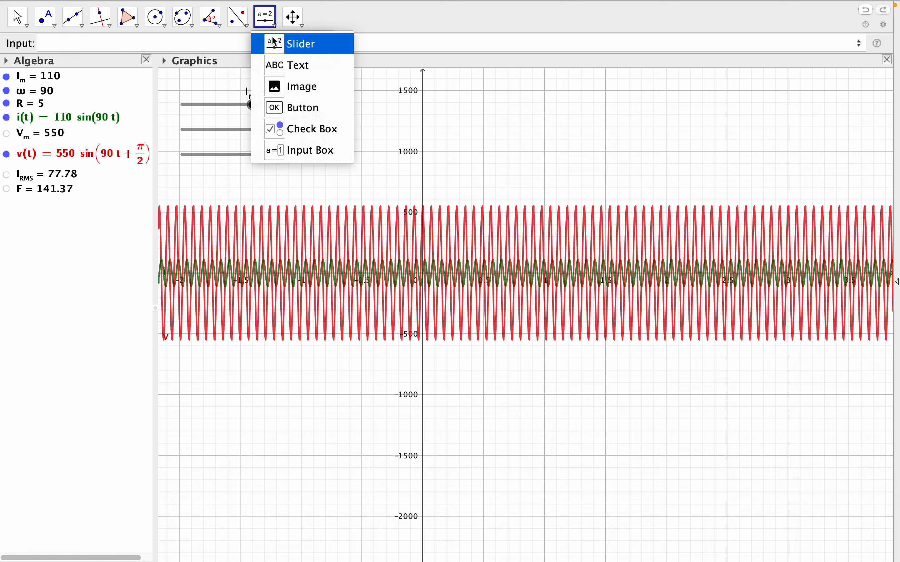
click(295, 51)
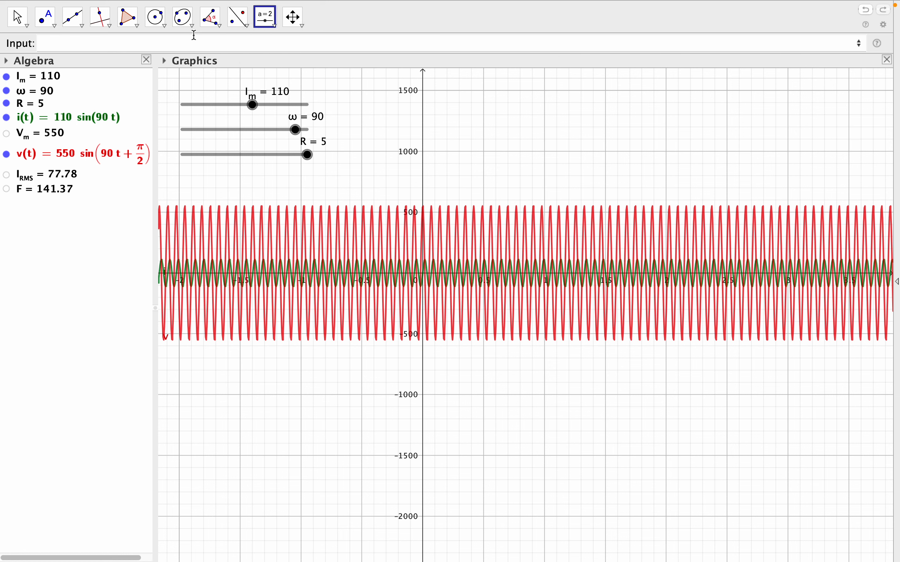
click(15, 19)
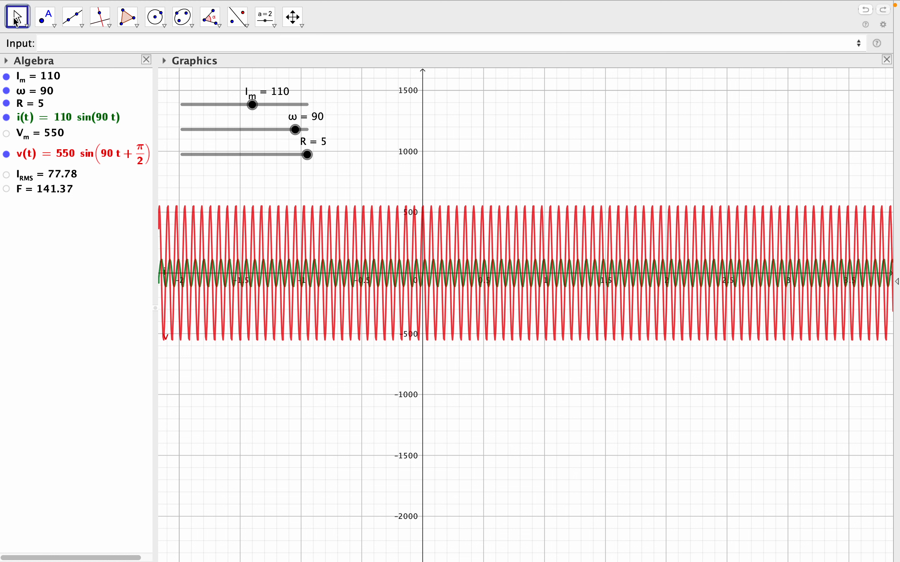
click(264, 17)
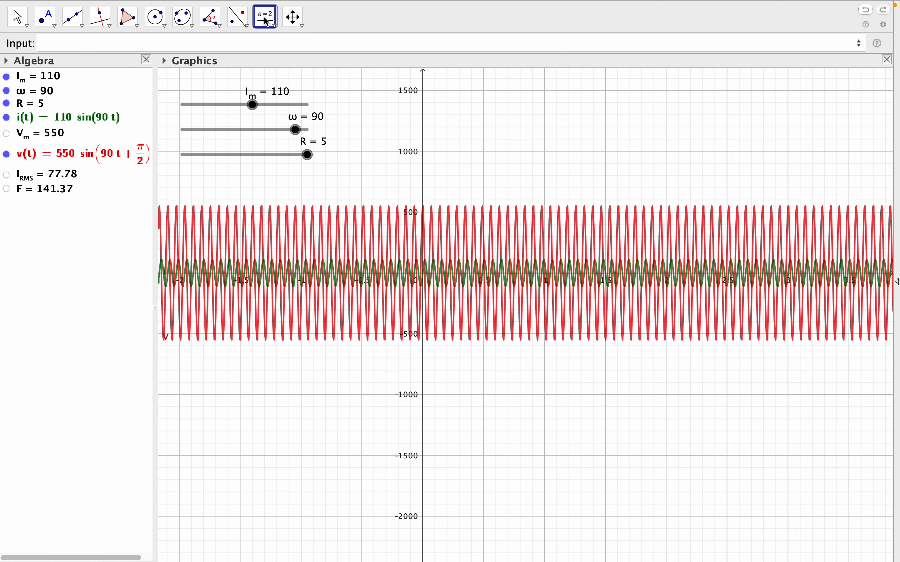
click(267, 22)
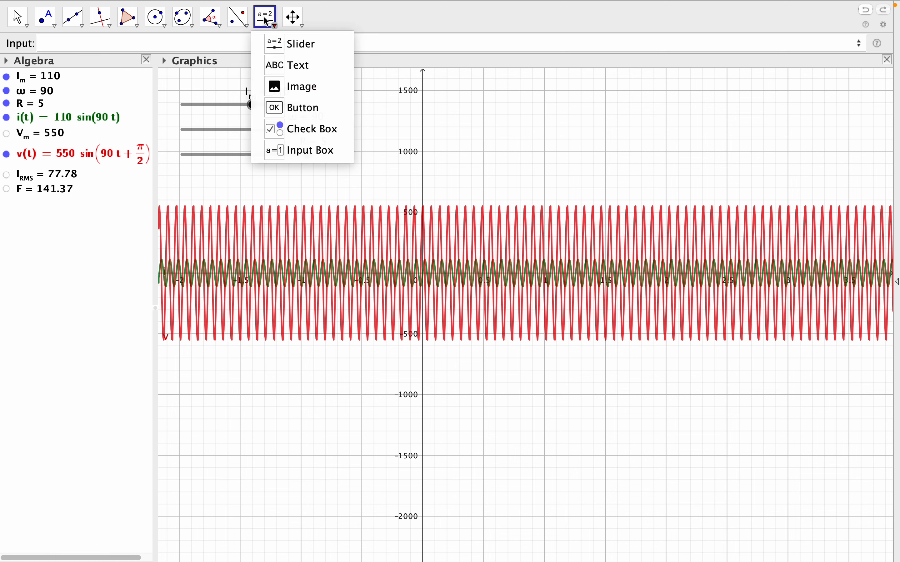
click(271, 44)
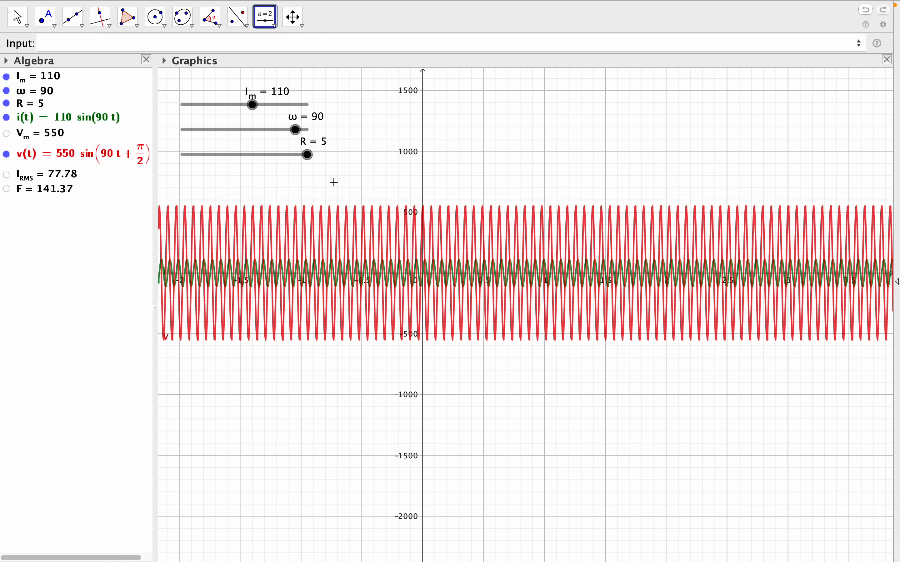
Examine the current and voltage curves at several zoom levels of the graph
scroll(334, 182, down, 6)
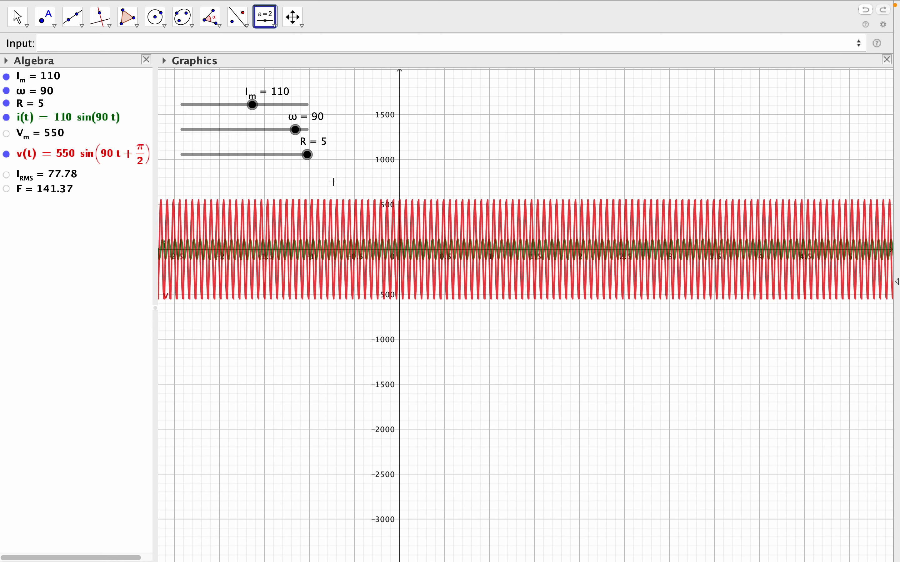
scroll(334, 182, up, 4)
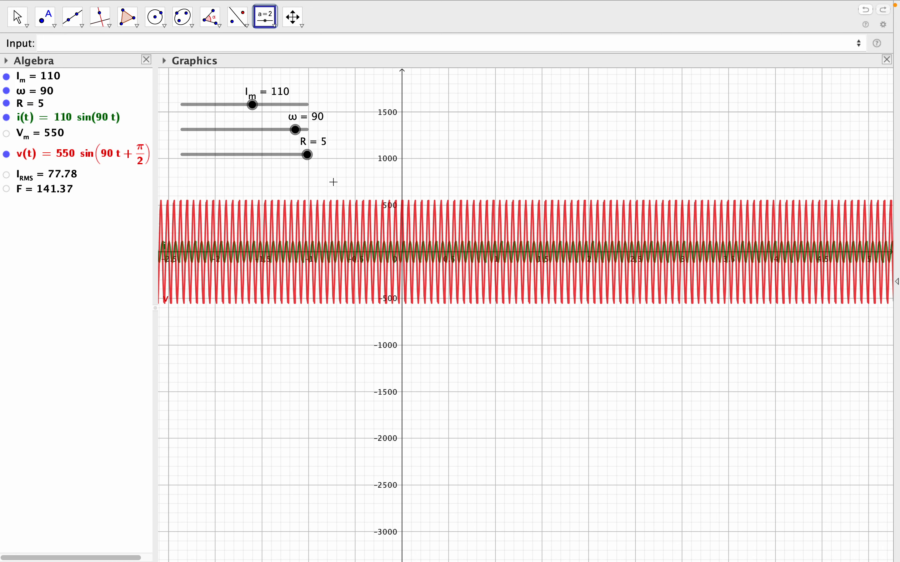
drag(155, 110, 151, 112)
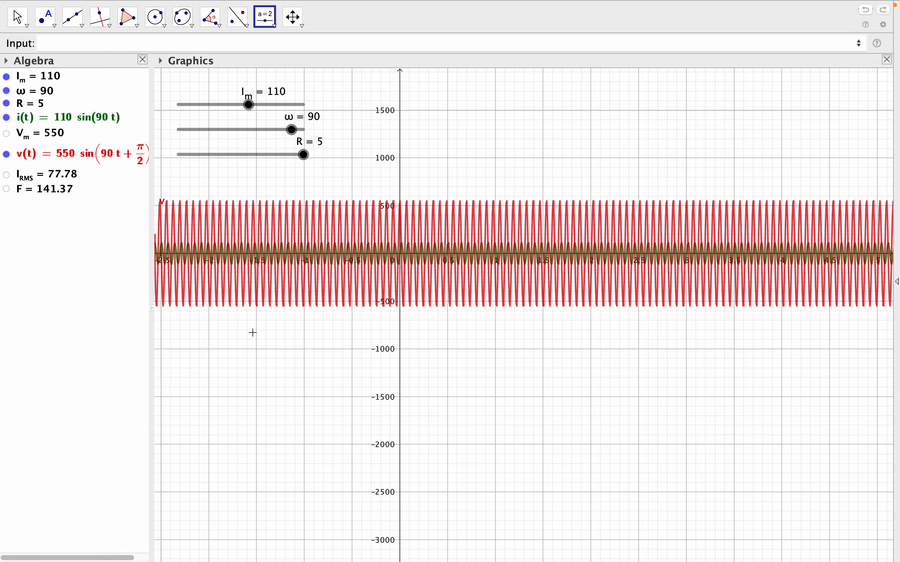
scroll(346, 142, up, 2)
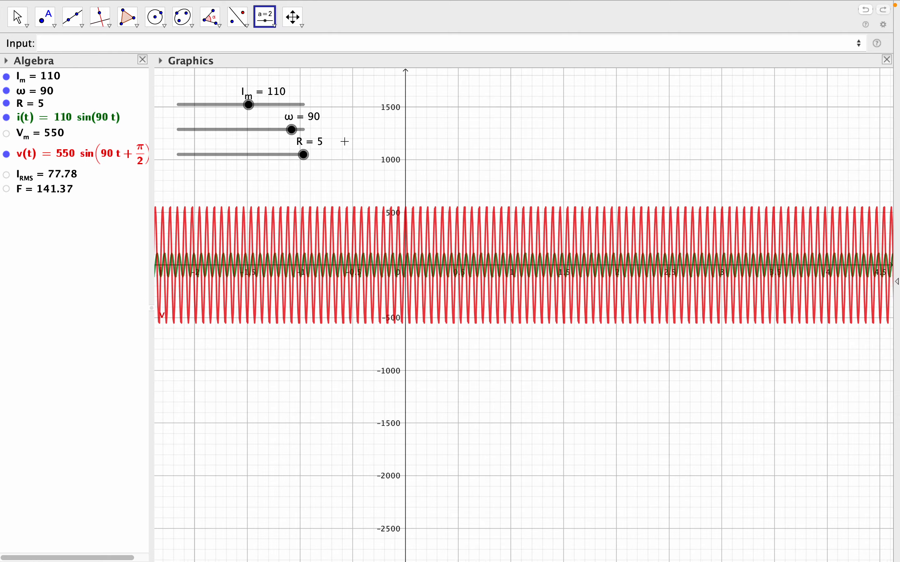
scroll(346, 142, down, 4)
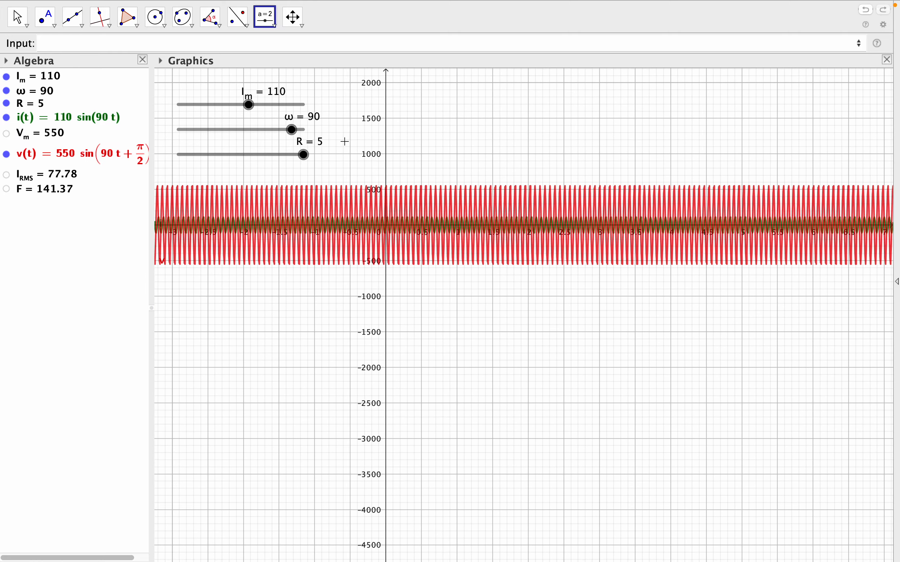
scroll(345, 142, up, 3)
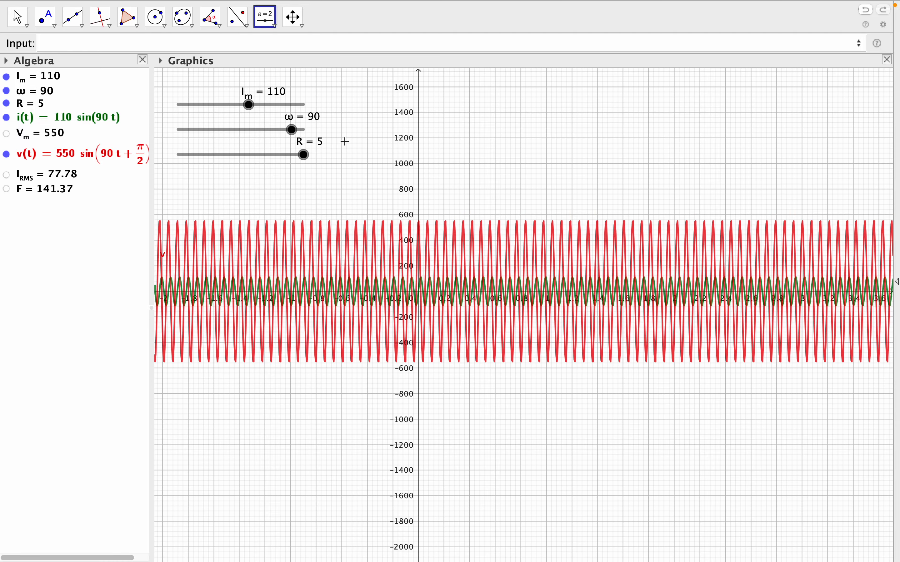
scroll(345, 142, up, 2)
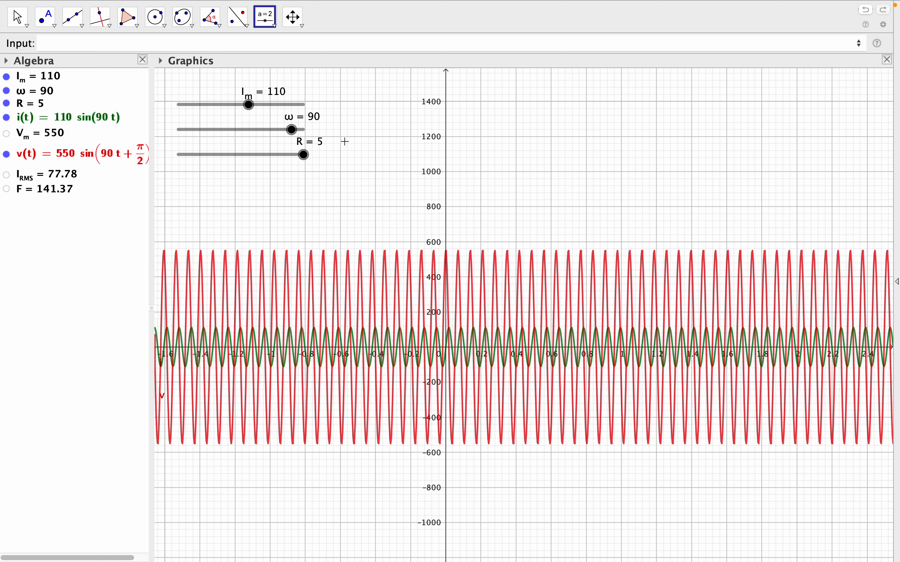
scroll(346, 142, up, 1)
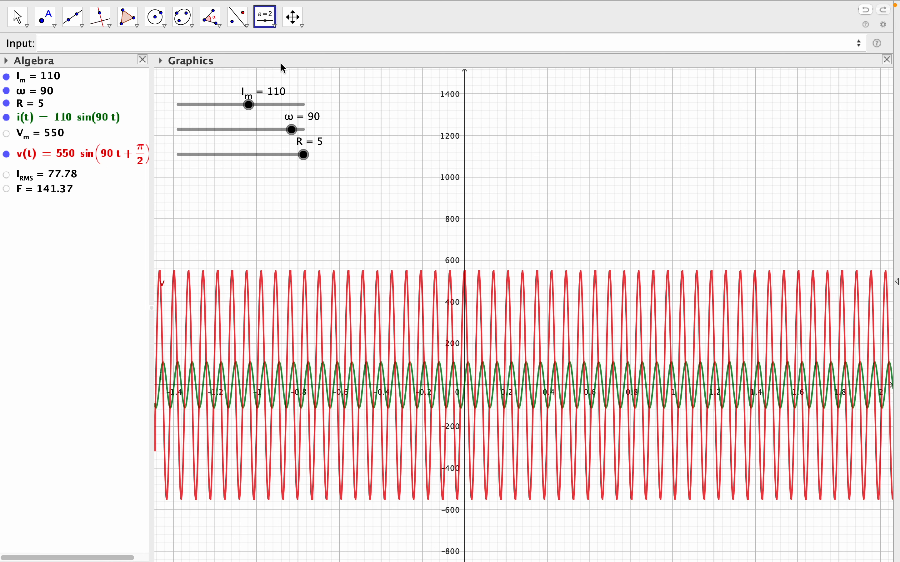
Create a number slider named t ranging from -5 to 5 below the existing sliders
click(274, 199)
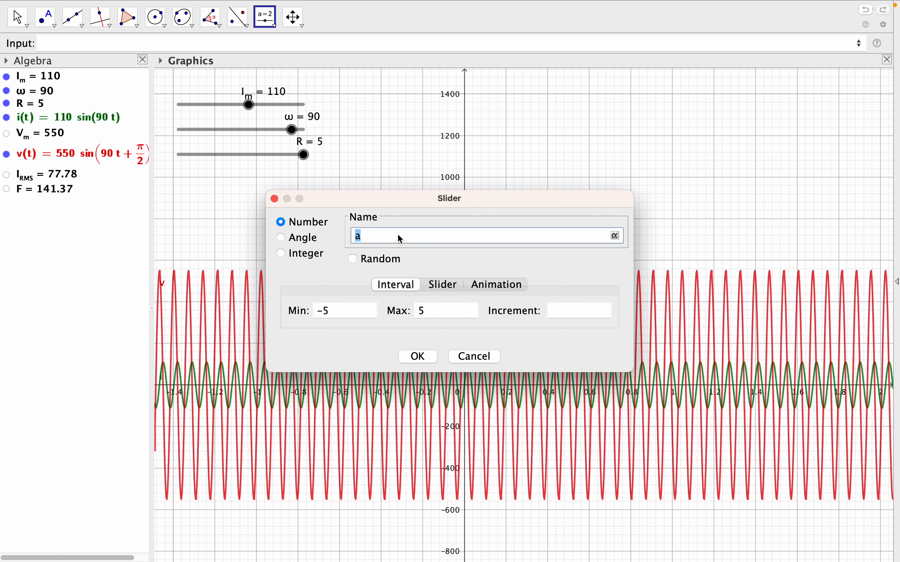
key(BackSpace)
text(t)
click(423, 357)
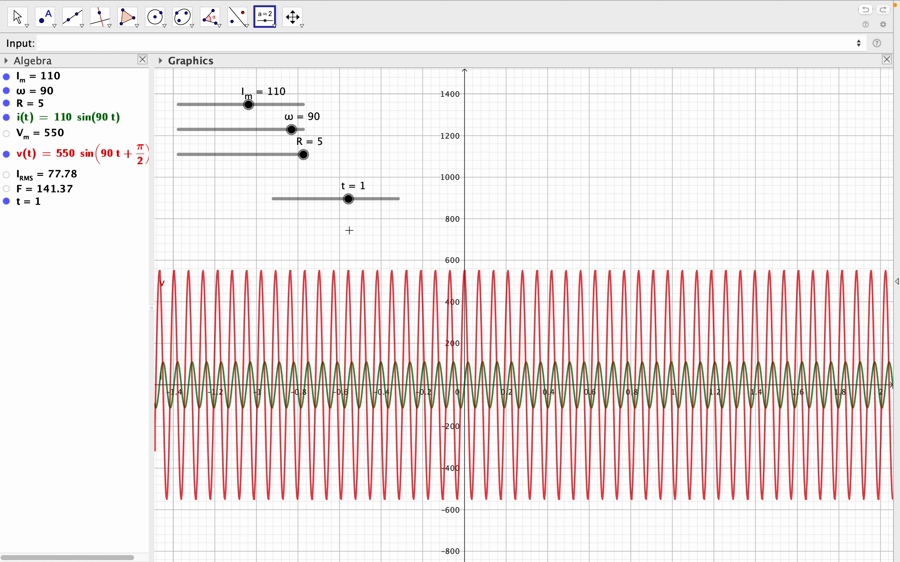
Try out an input box captioned "t=1" and linked to t, and delete it
click(269, 23)
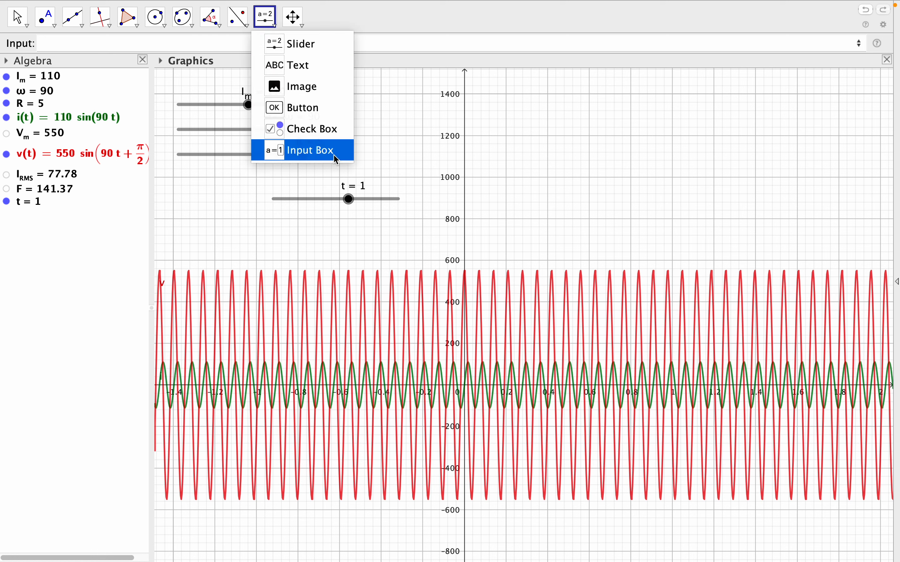
click(320, 150)
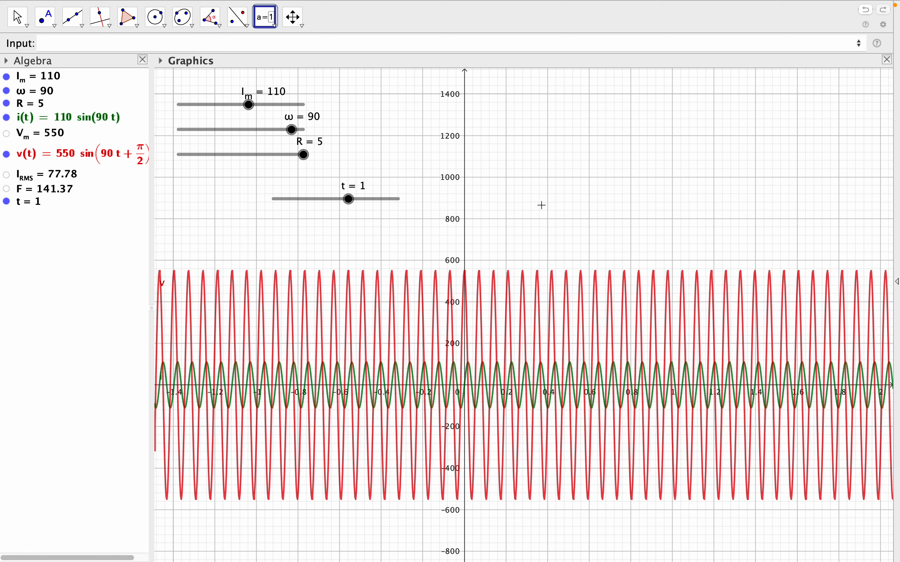
click(587, 155)
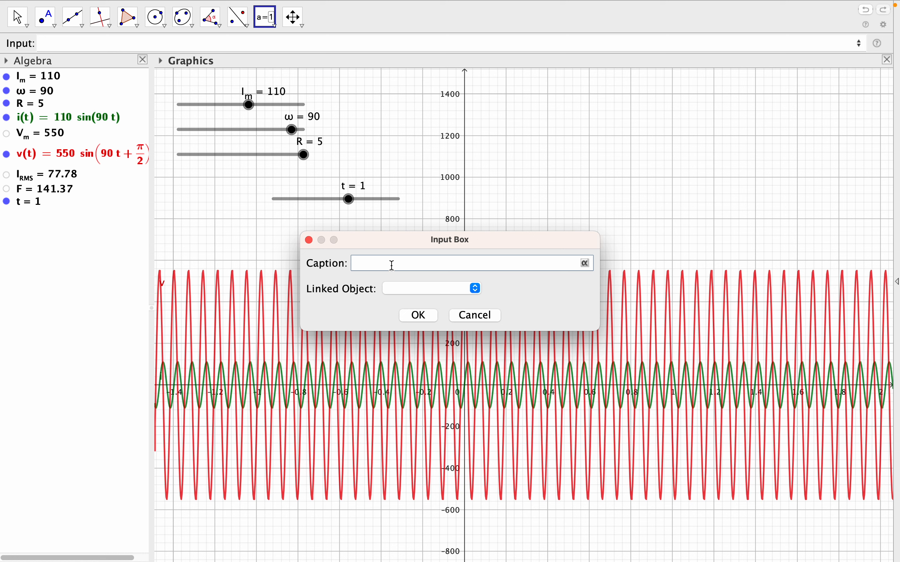
text(t=1)
click(477, 288)
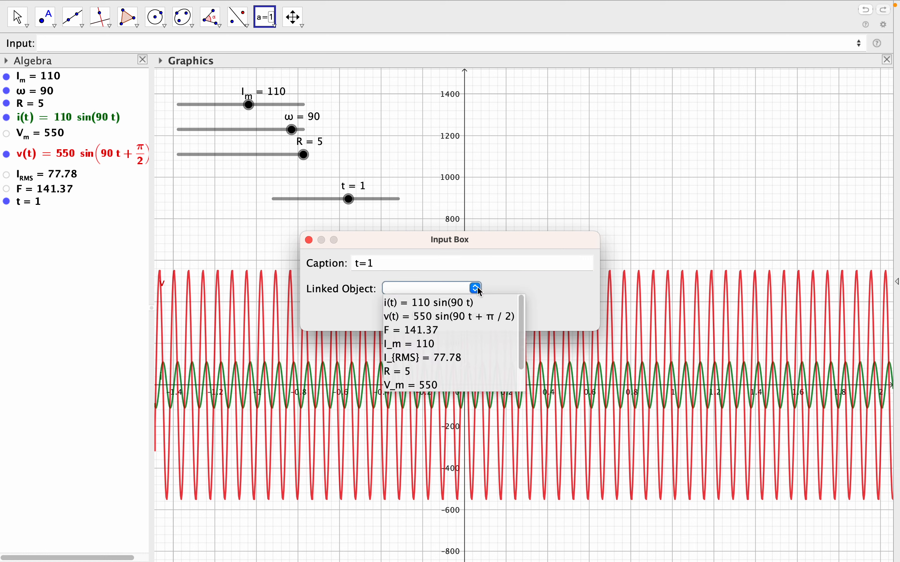
scroll(456, 345, down, 2)
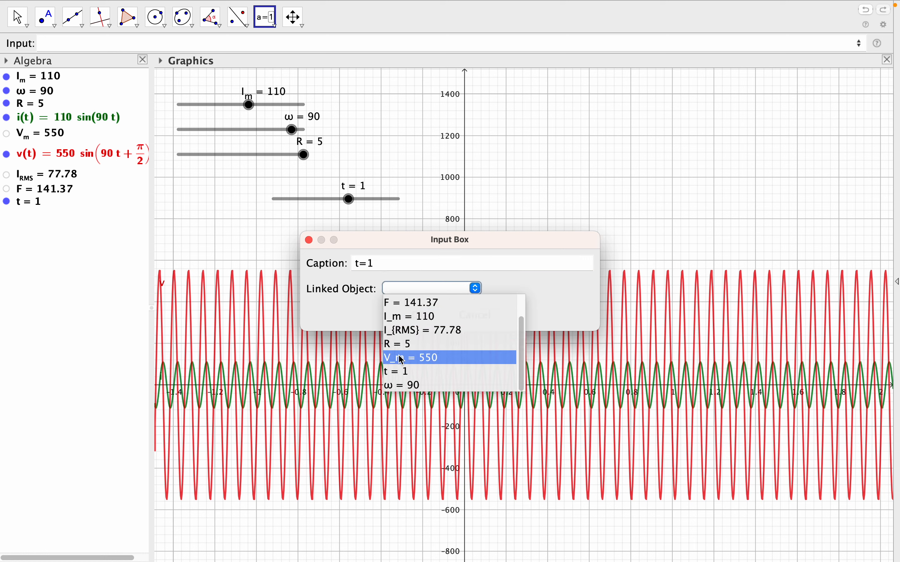
click(403, 369)
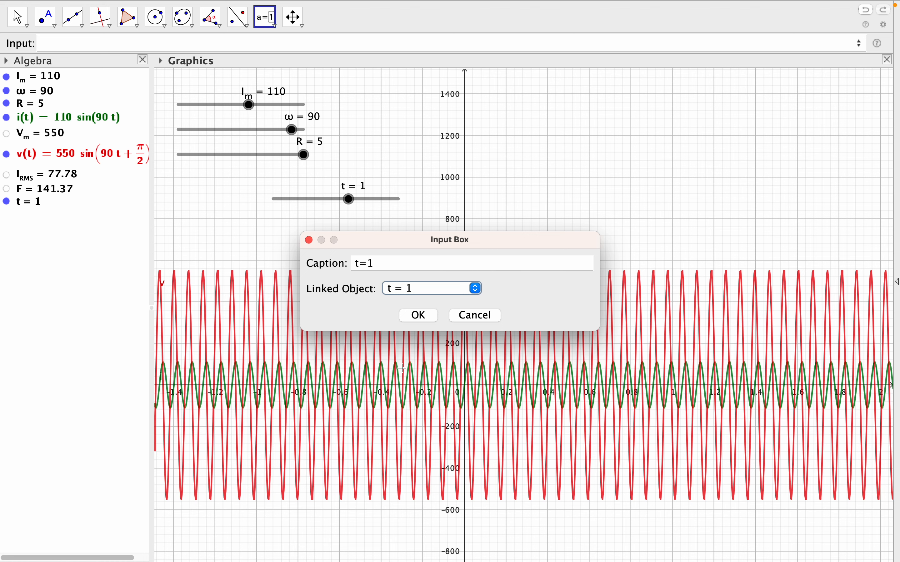
click(419, 316)
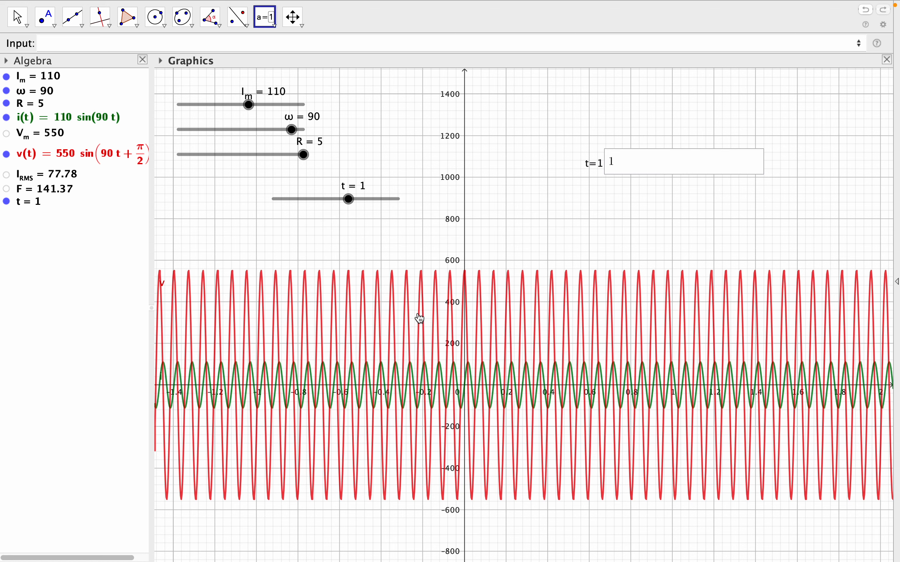
right_click(593, 172)
click(651, 271)
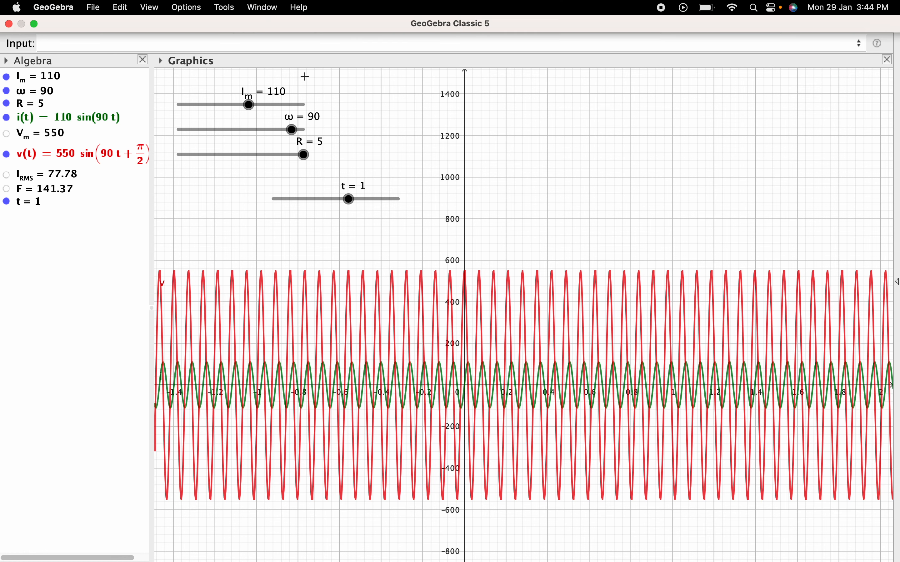
Add an input box captioned "t=" and linked to t in the empty area above the curves
click(269, 20)
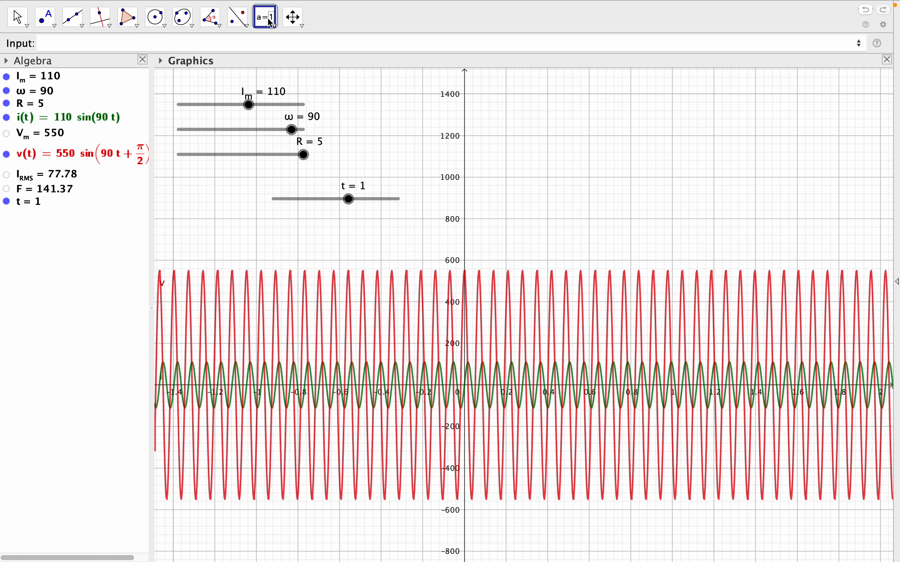
click(270, 23)
click(300, 151)
right_click(534, 166)
click(533, 157)
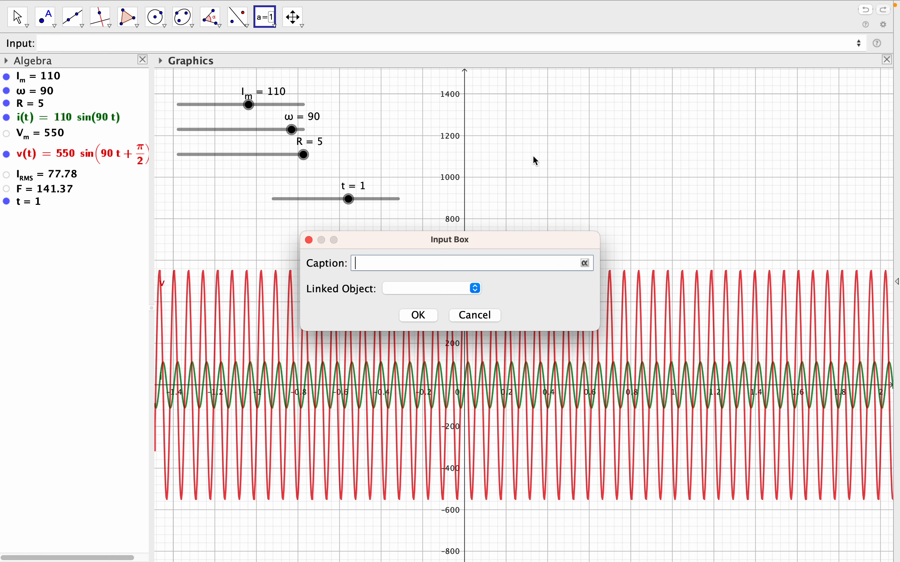
click(394, 260)
text(t=)
click(476, 289)
scroll(430, 358, down, 2)
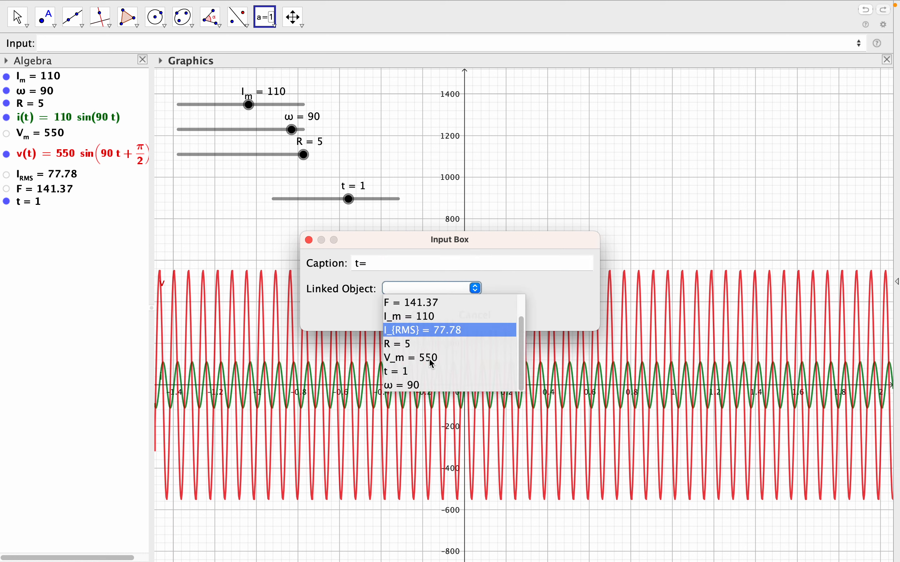
click(408, 371)
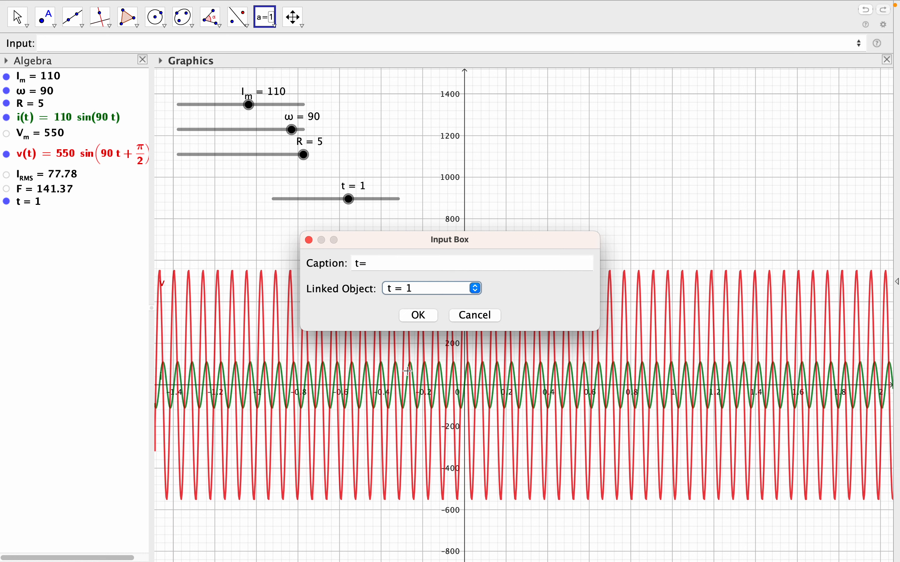
click(425, 316)
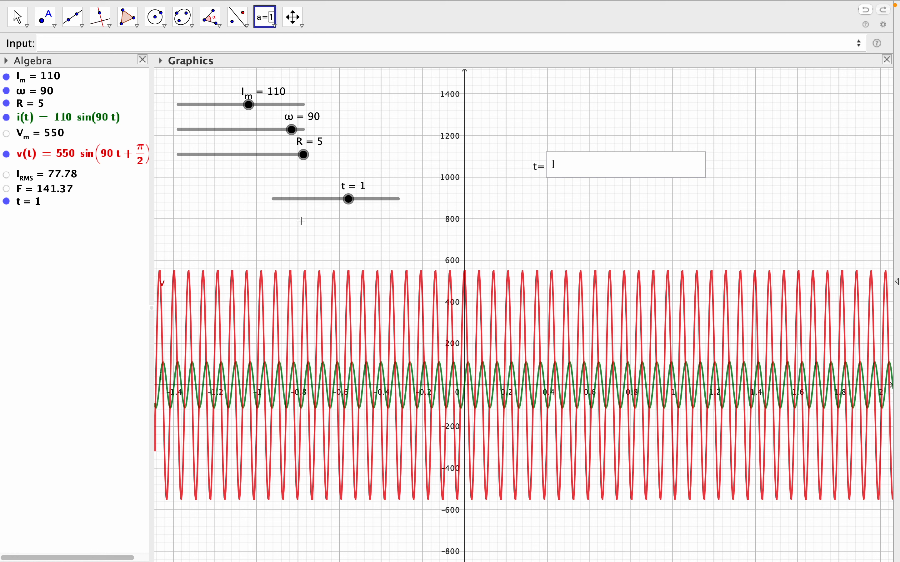
Define the points I=(t,i(t)) and V=(t,v(t)) on the current and voltage curves
click(130, 43)
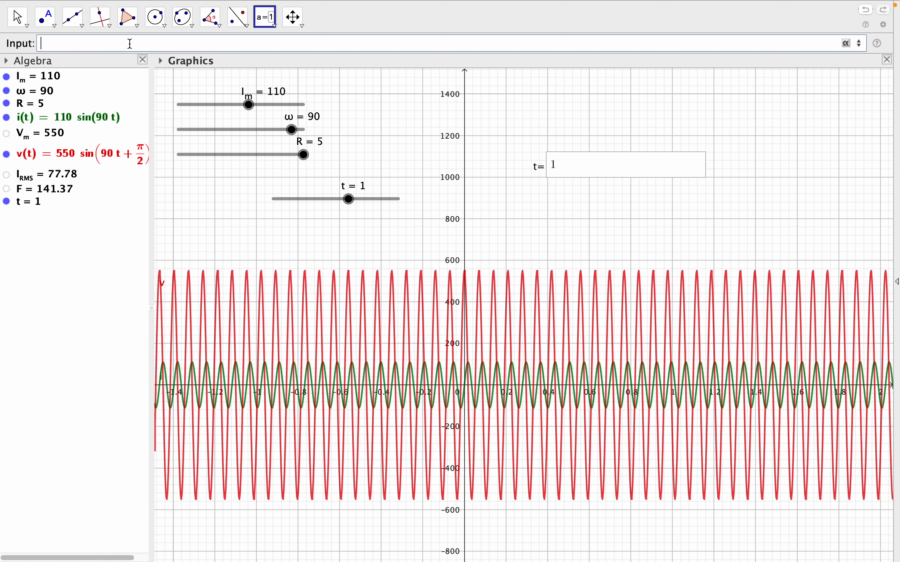
text(I=(t,i(t)
key(Return)
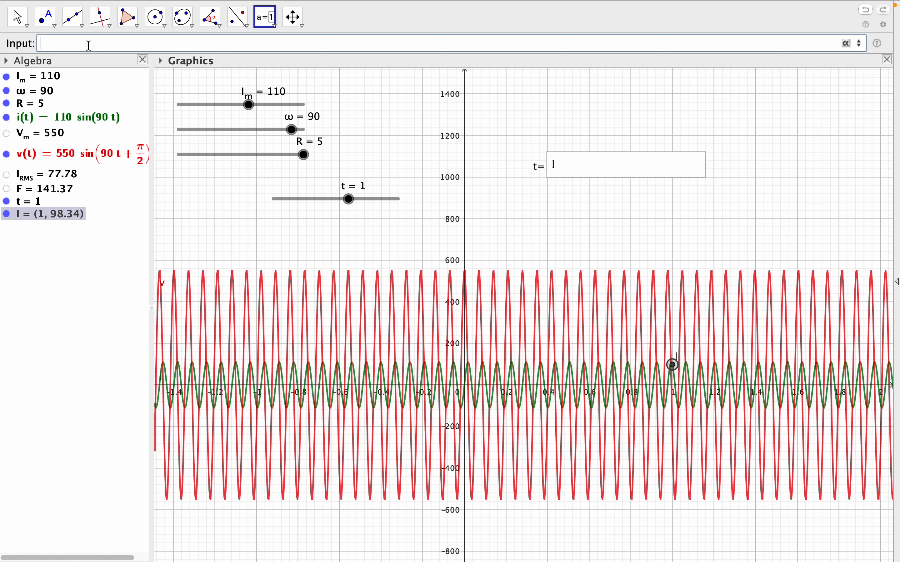
text(=(t,v(t)
key(Return)
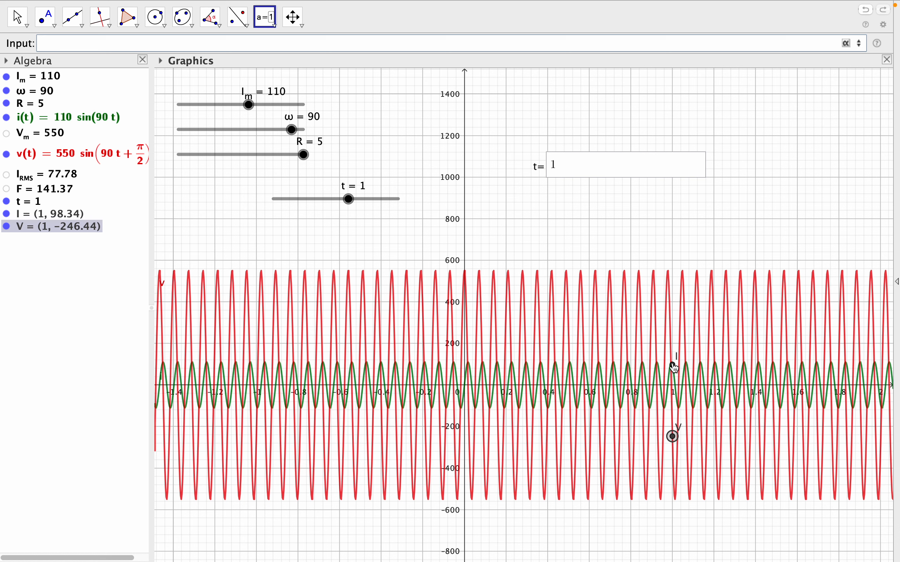
click(675, 368)
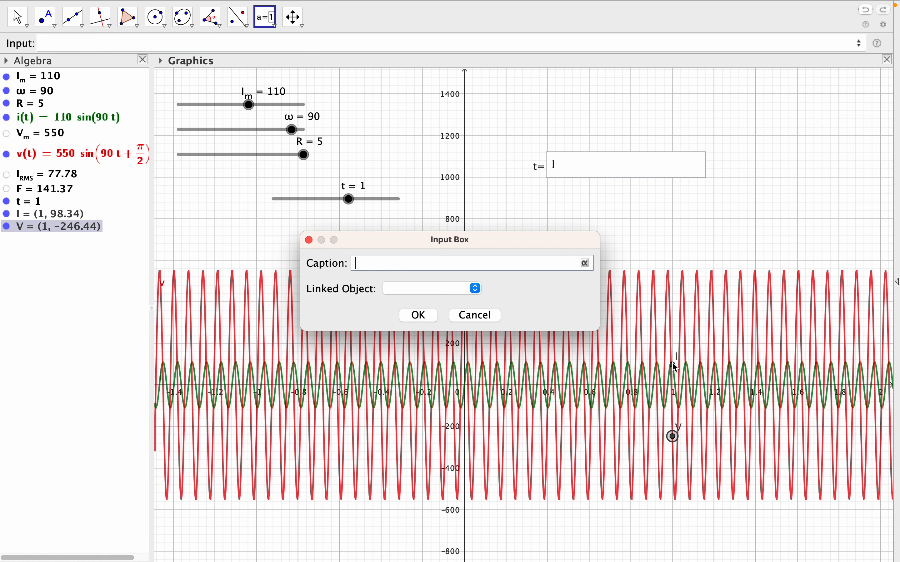
click(475, 315)
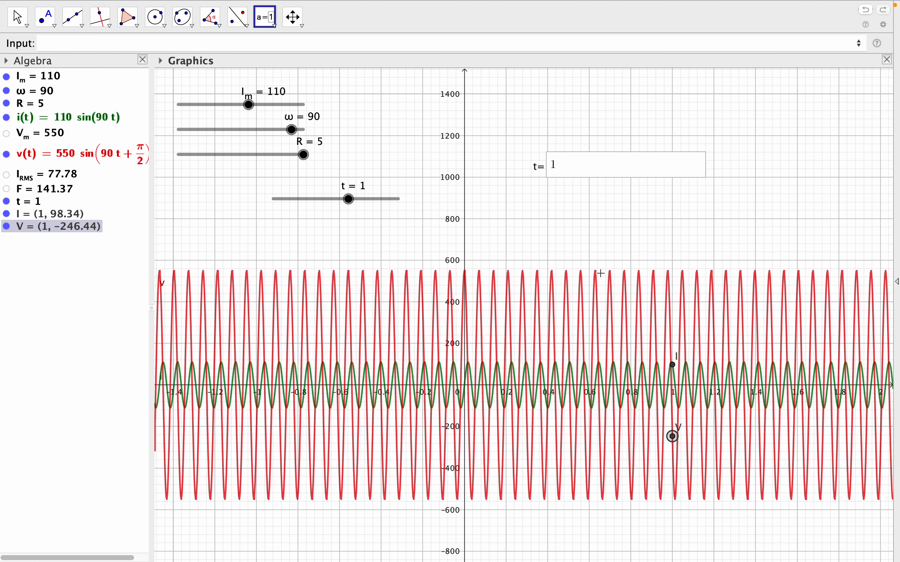
click(670, 441)
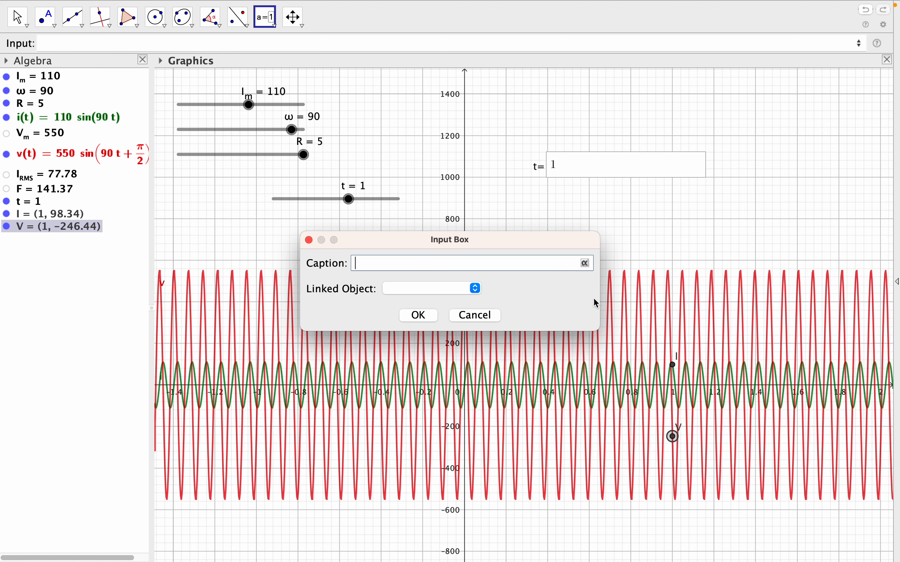
click(475, 316)
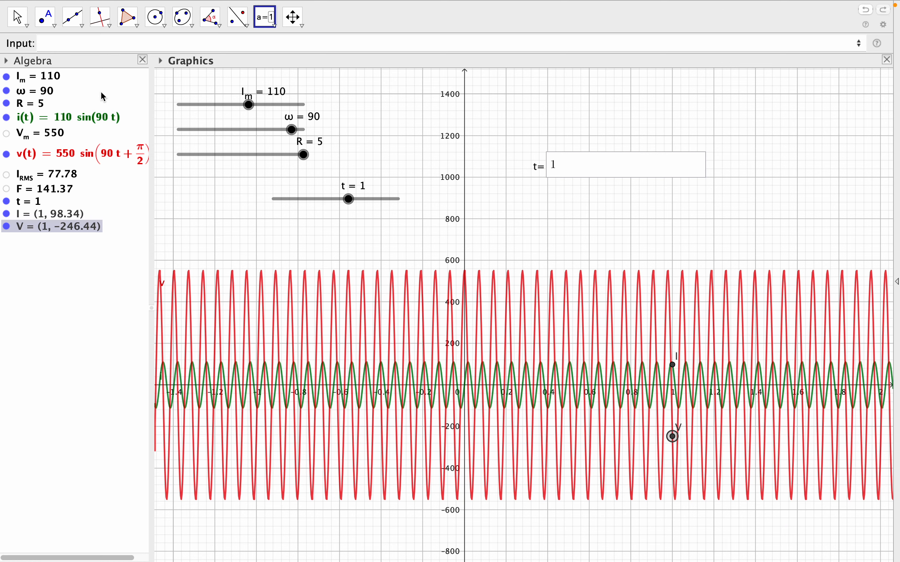
Switch to the Move tool and set point V's label to show Name & Value
click(17, 17)
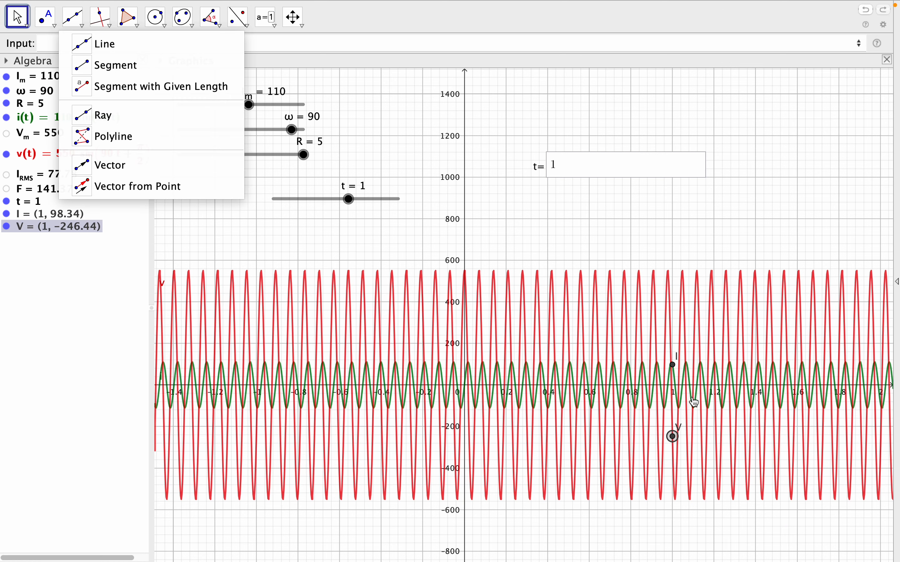
click(673, 367)
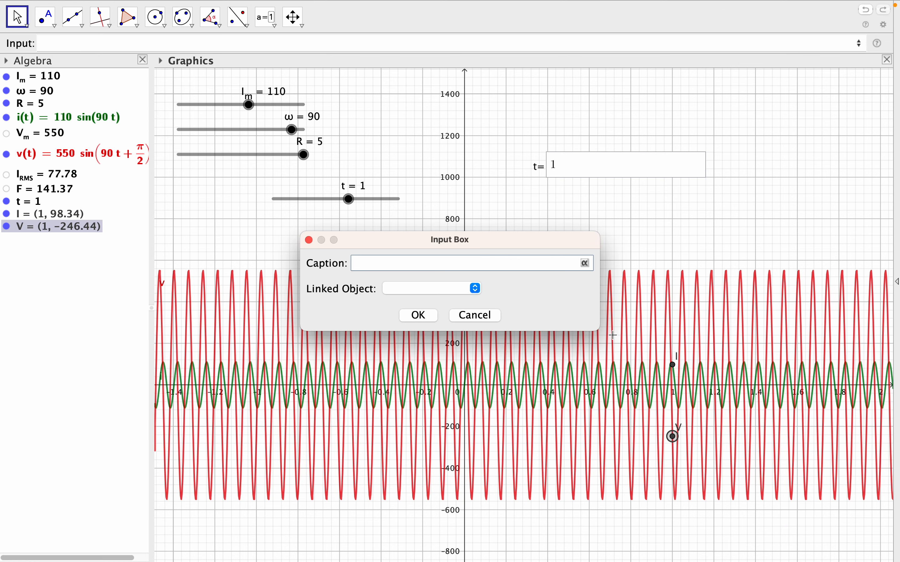
click(476, 315)
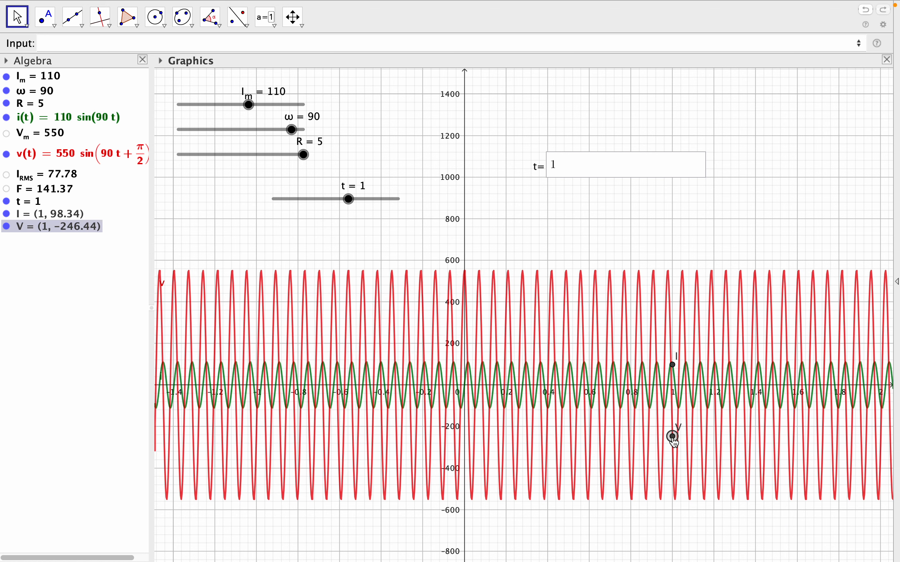
right_click(675, 441)
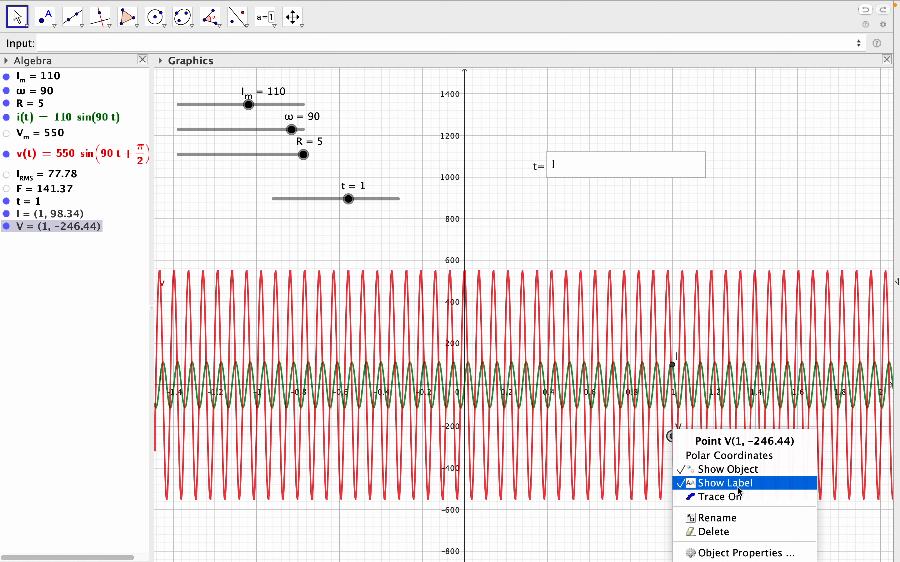
click(747, 554)
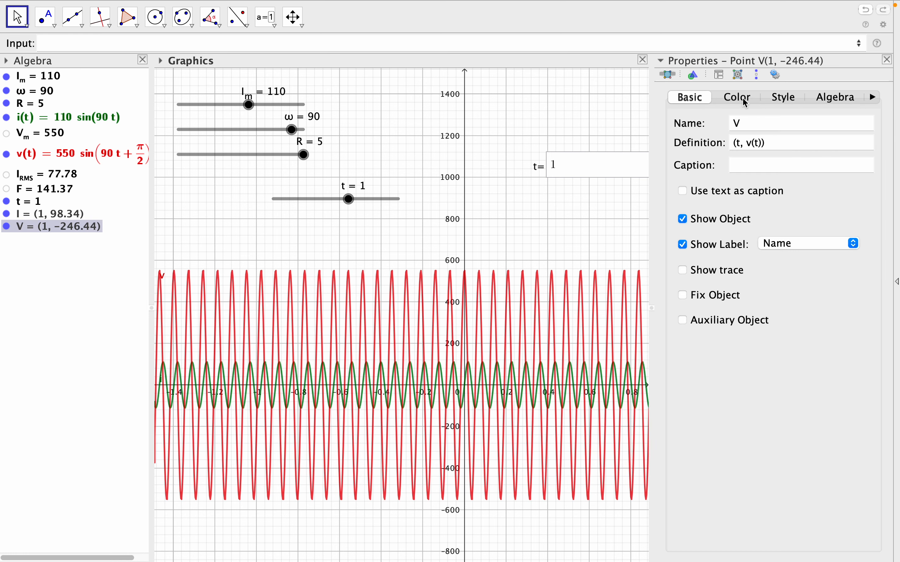
click(861, 247)
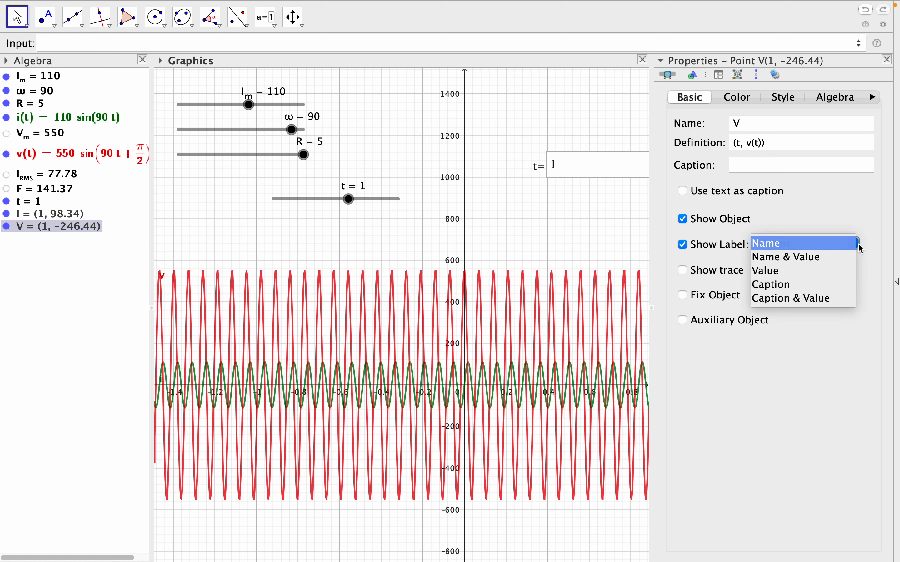
click(800, 257)
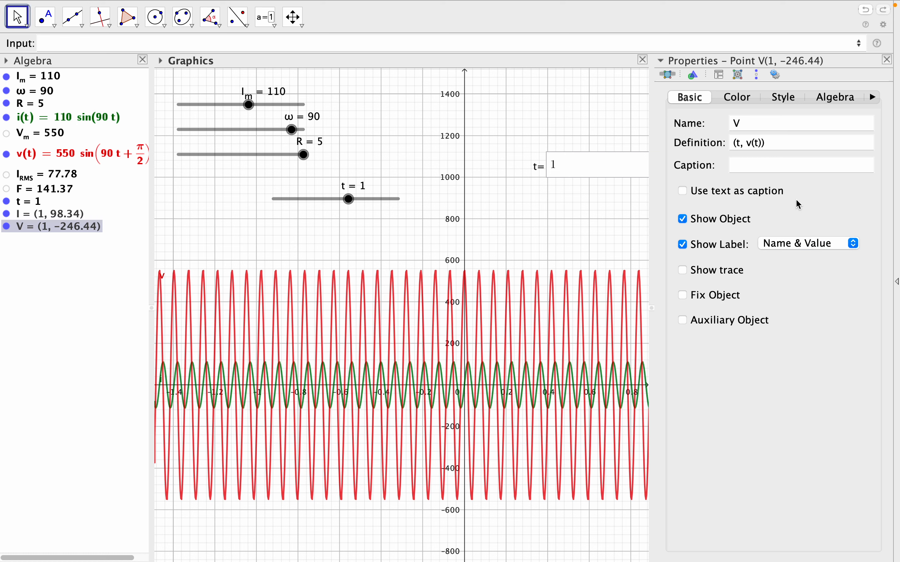
Color point V red (255, 0, 0), increase its point size and close its properties
click(745, 99)
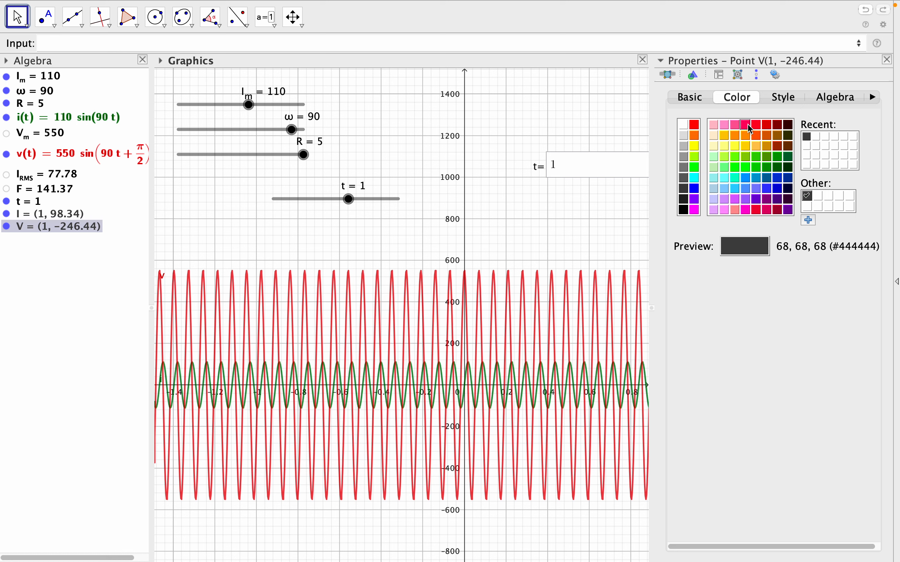
click(696, 125)
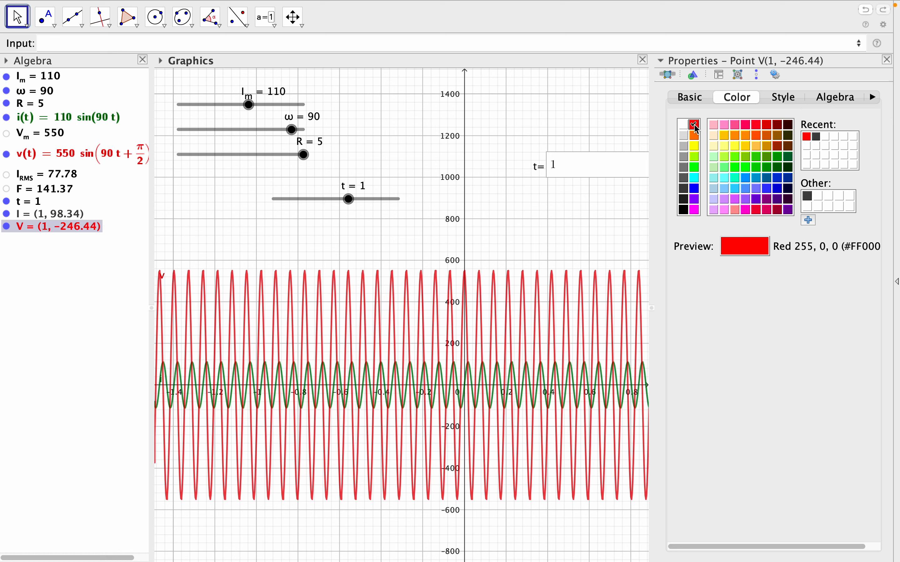
click(791, 100)
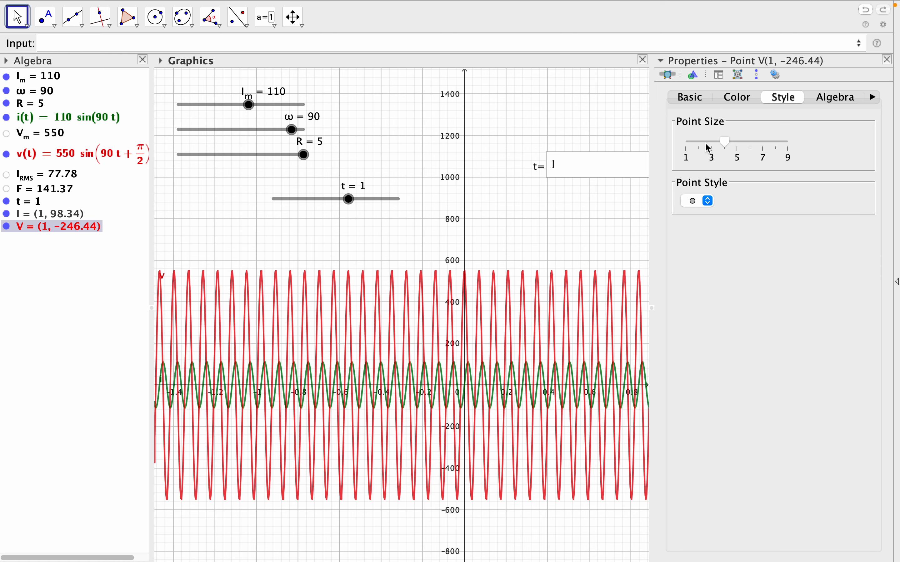
drag(727, 149, 741, 147)
click(889, 60)
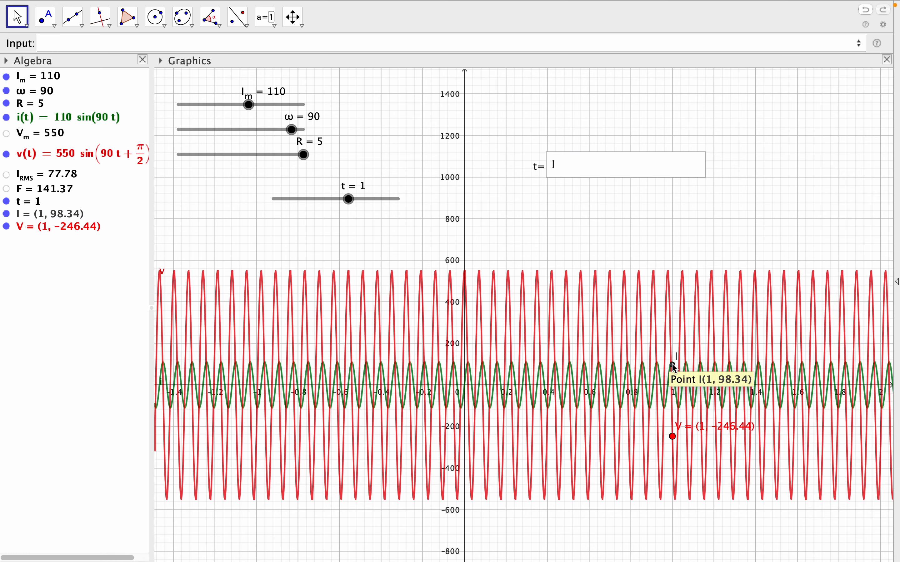
Increase point I's size, color it magenta (204, 0, 102) and close its properties
right_click(673, 367)
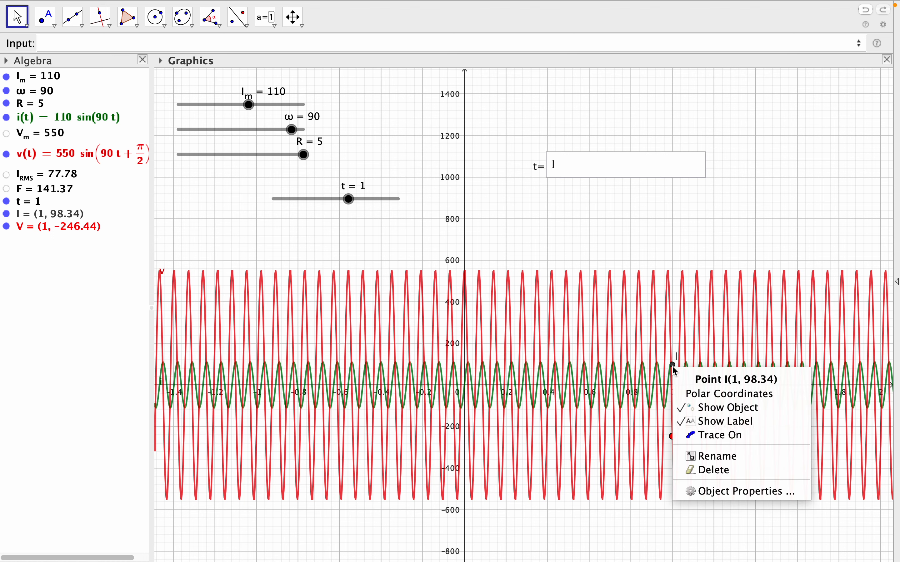
click(725, 492)
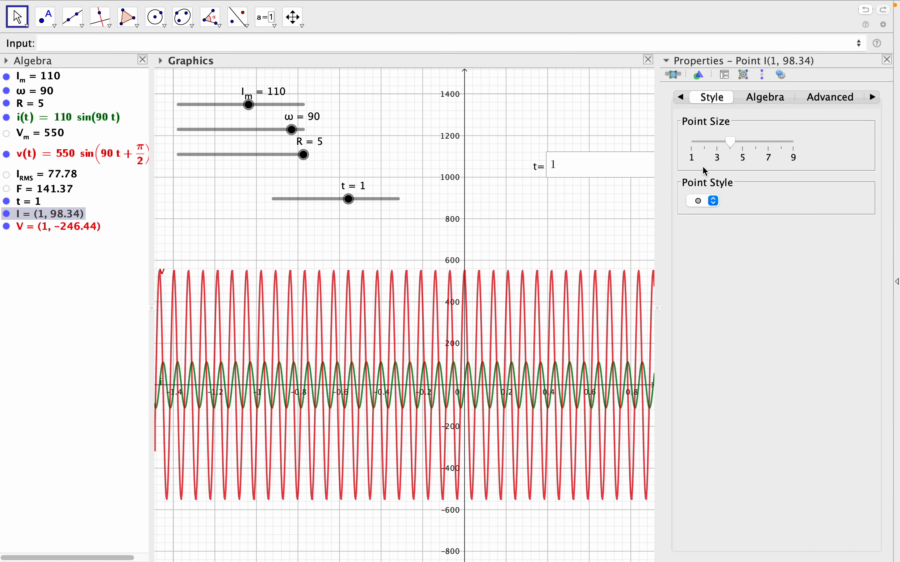
mouse_move(740, 143)
mouse_down()
mouse_move(733, 145)
mouse_move(745, 148)
mouse_up()
click(683, 97)
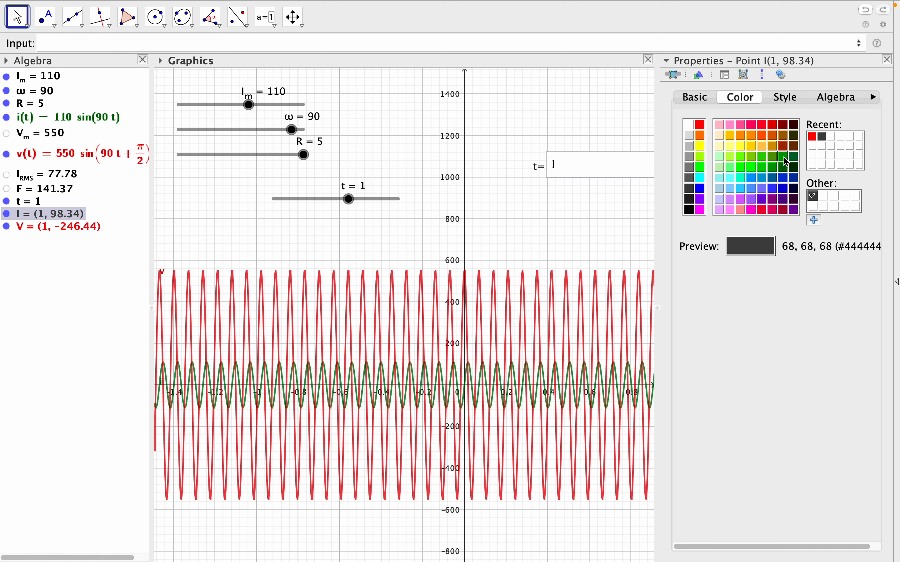
click(775, 210)
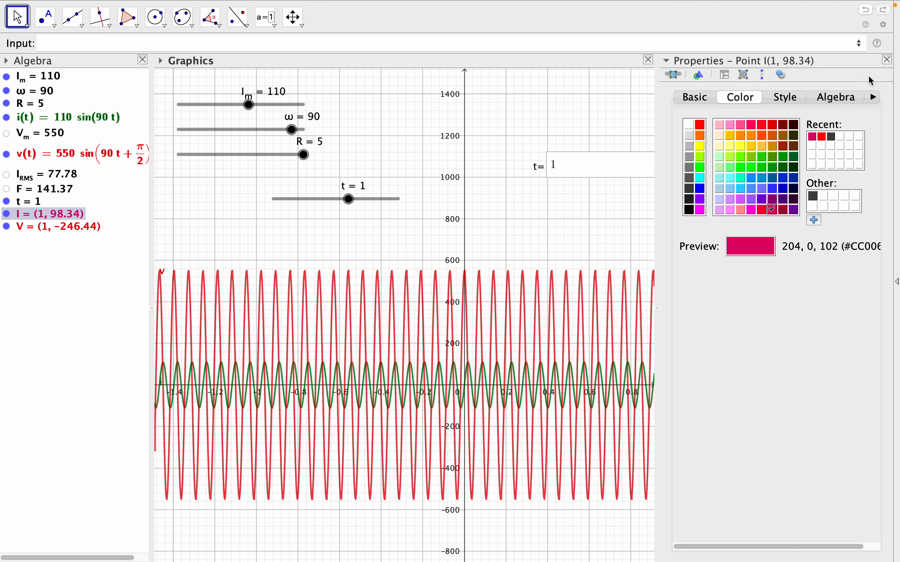
click(889, 61)
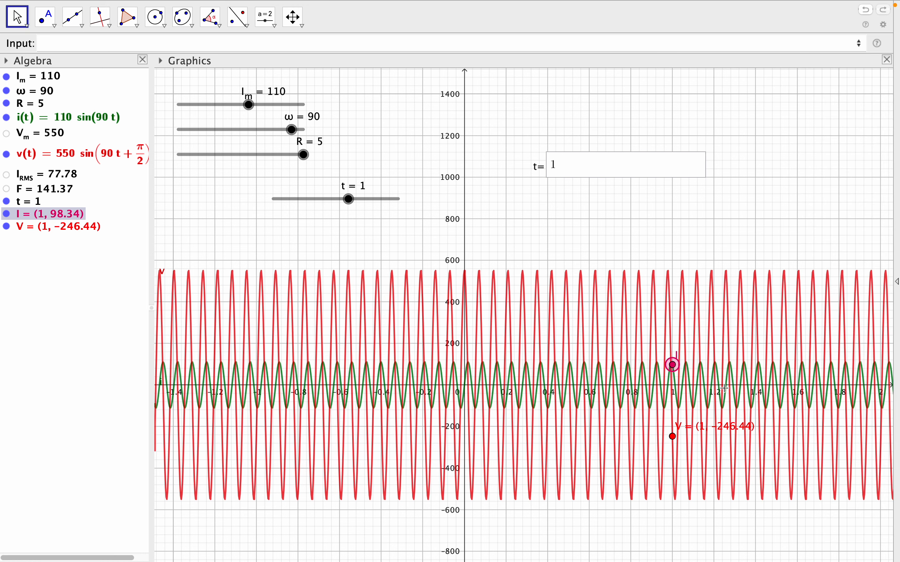
Set point I's label to show Name & Value and close its properties
right_click(674, 367)
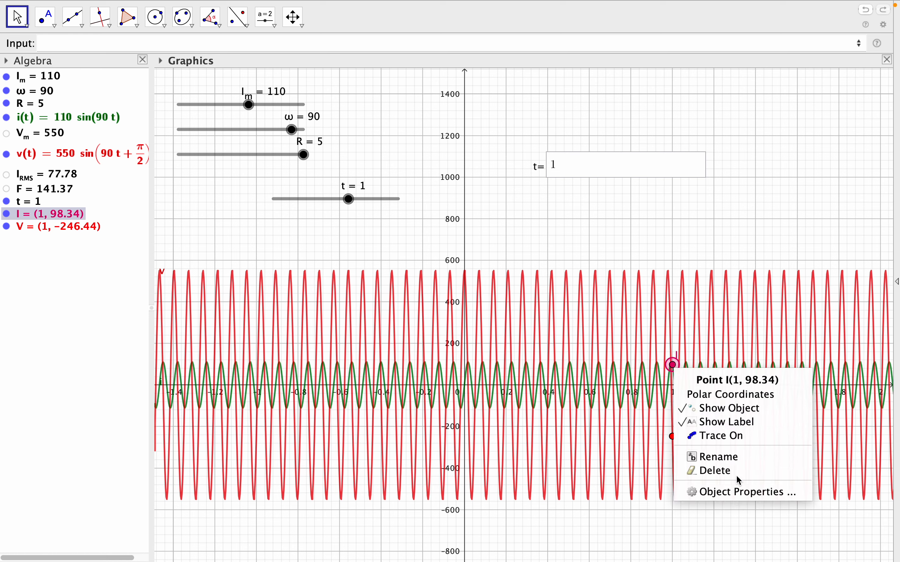
click(729, 494)
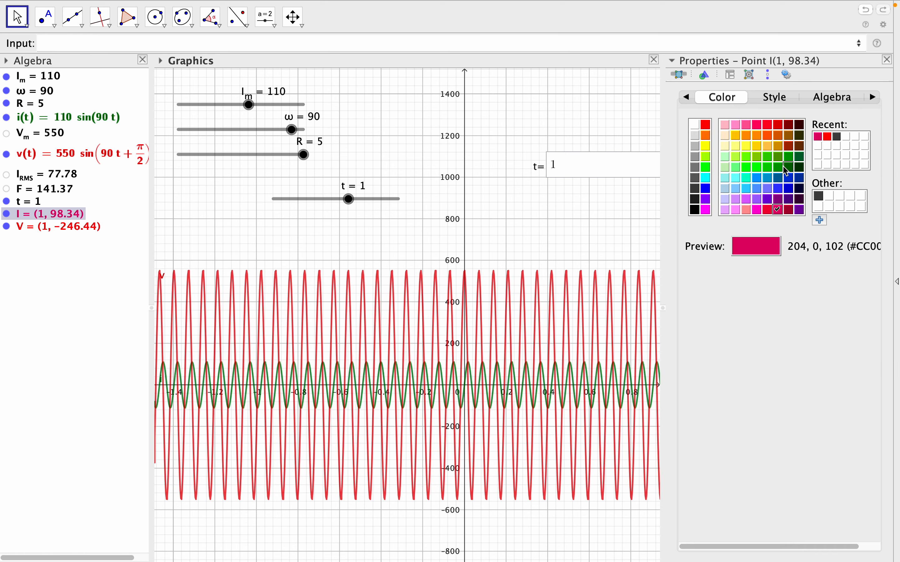
click(686, 98)
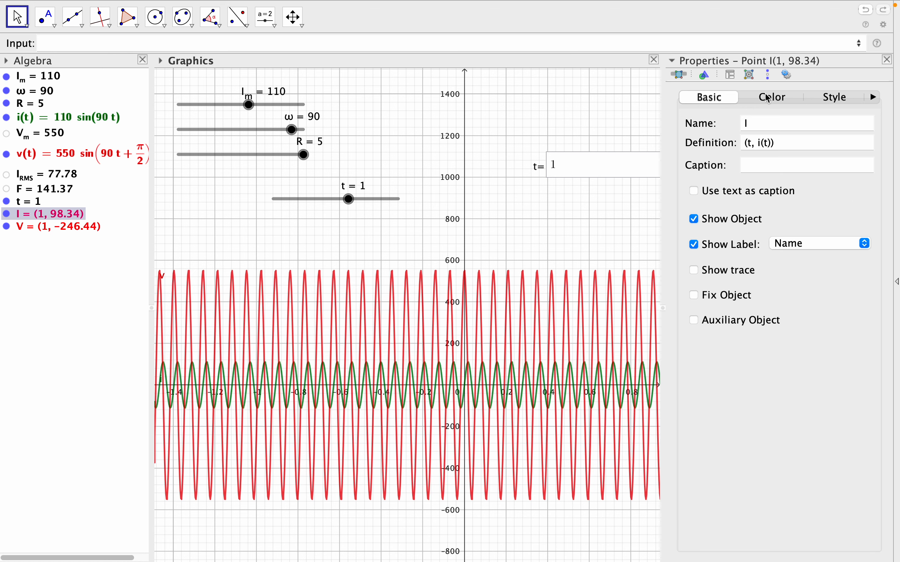
click(847, 248)
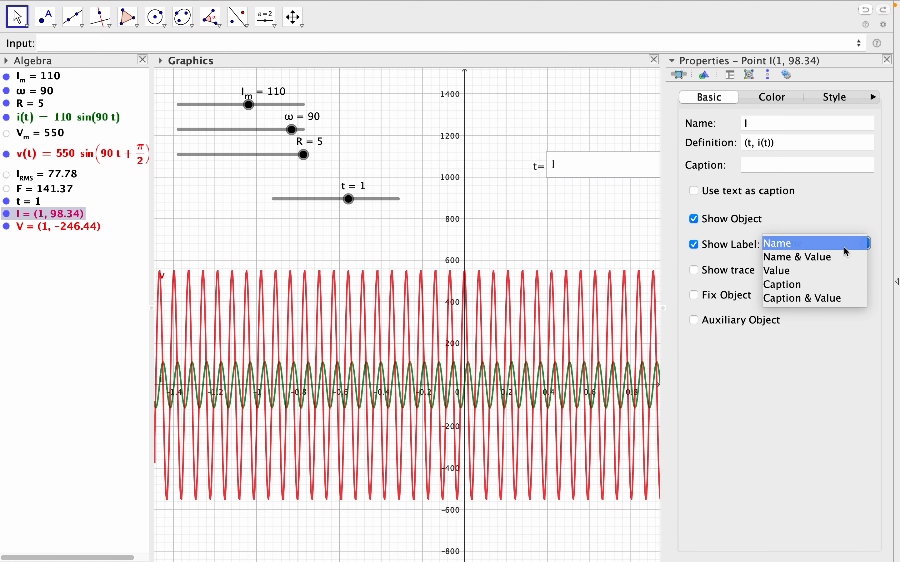
click(825, 258)
click(888, 58)
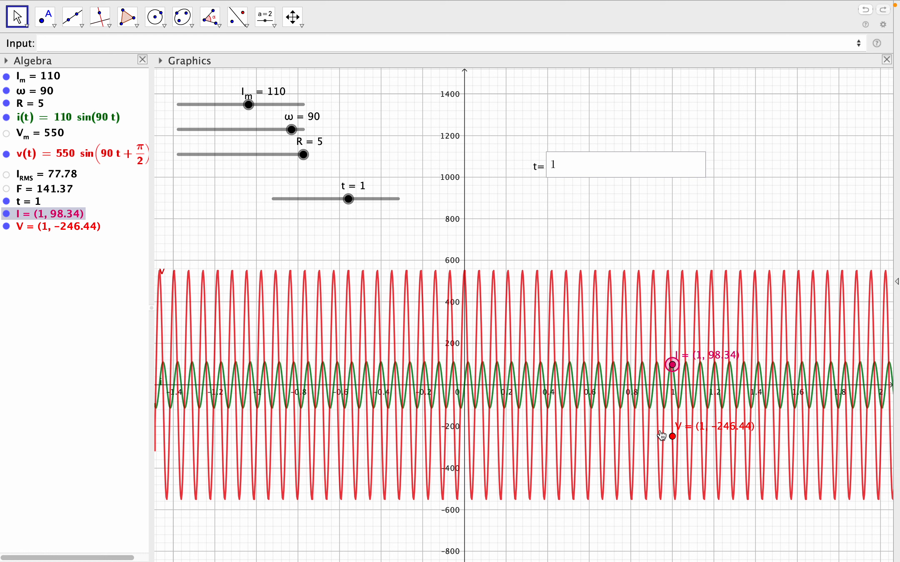
Test the moving points I and V by entering t values of 0.1 and 0.2 in the input box
click(565, 171)
key(BackSpace)
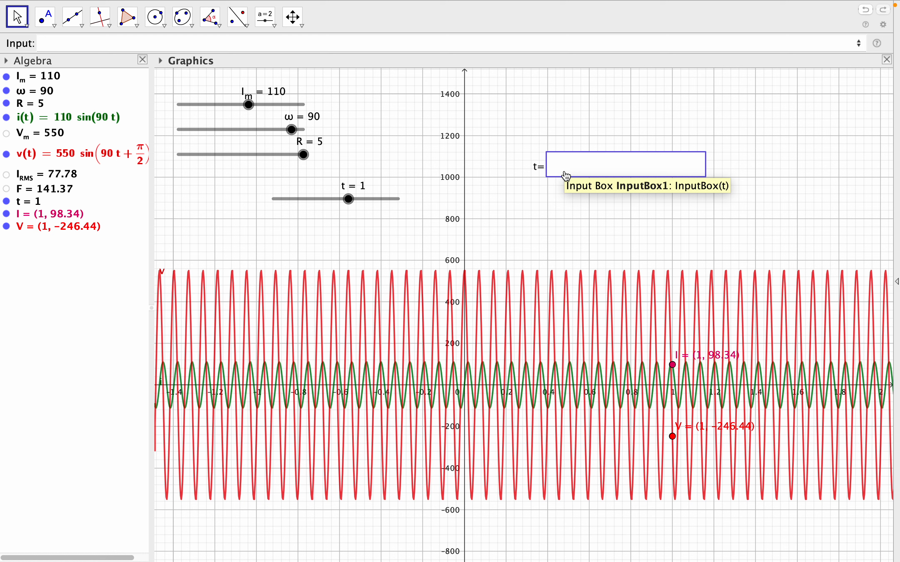
text(0.1)
key(Return)
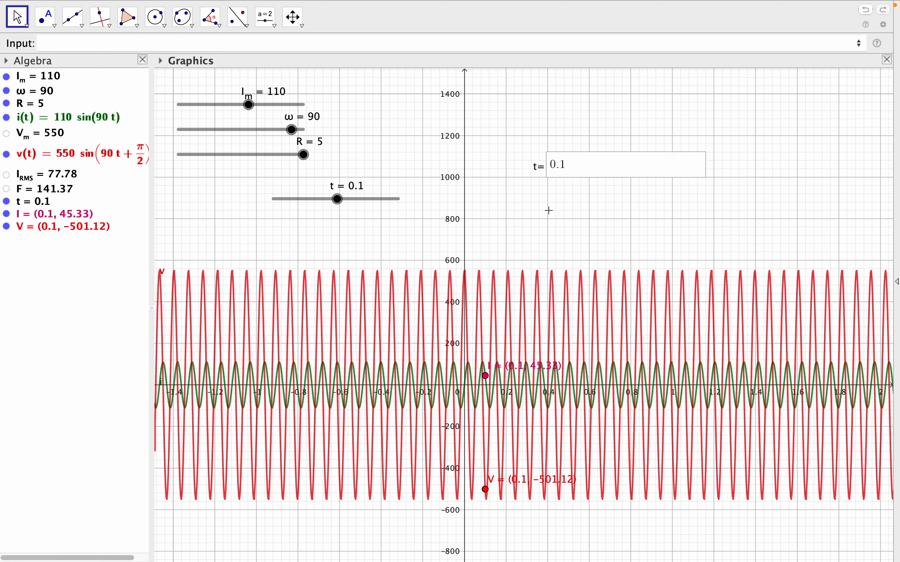
click(576, 174)
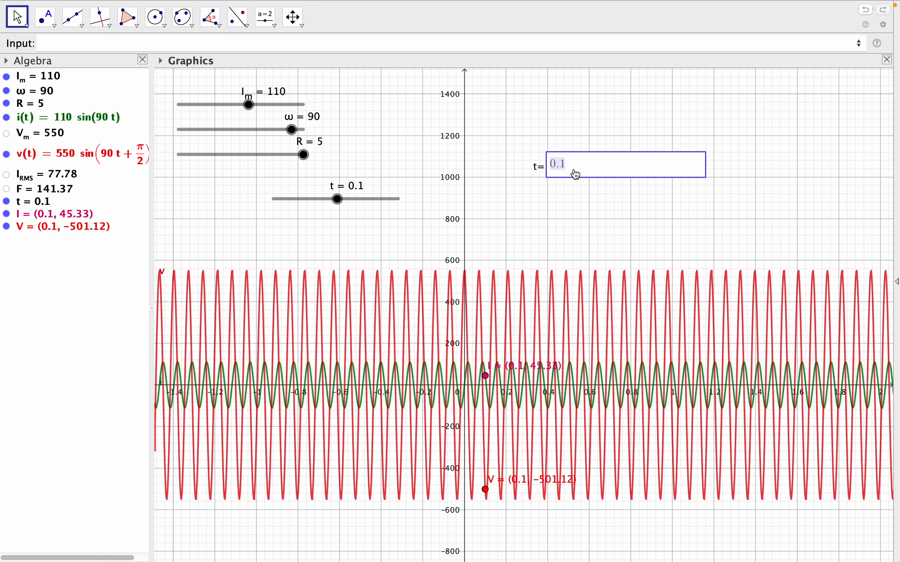
text(0)
key(Return)
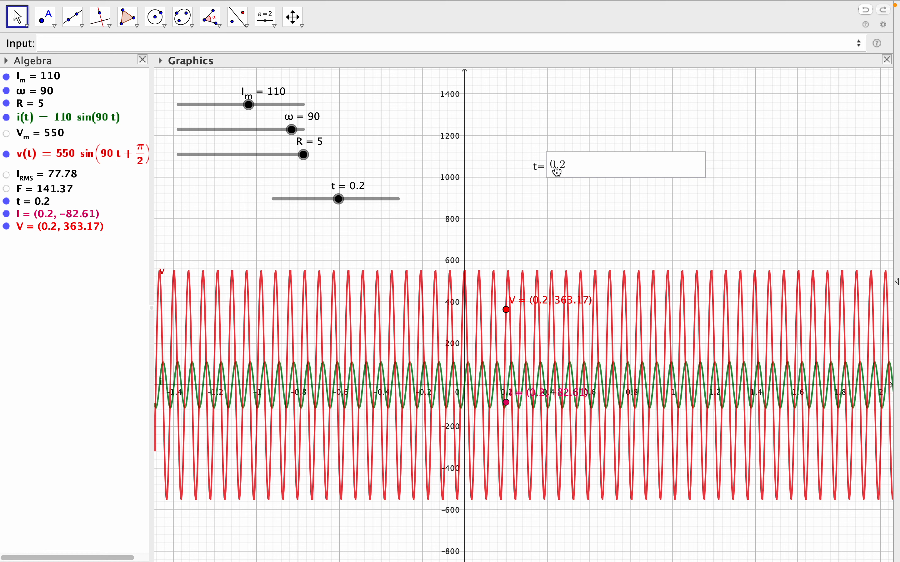
Continue testing points I and V with t values of 0.3 and 0.4 in the input box
click(575, 168)
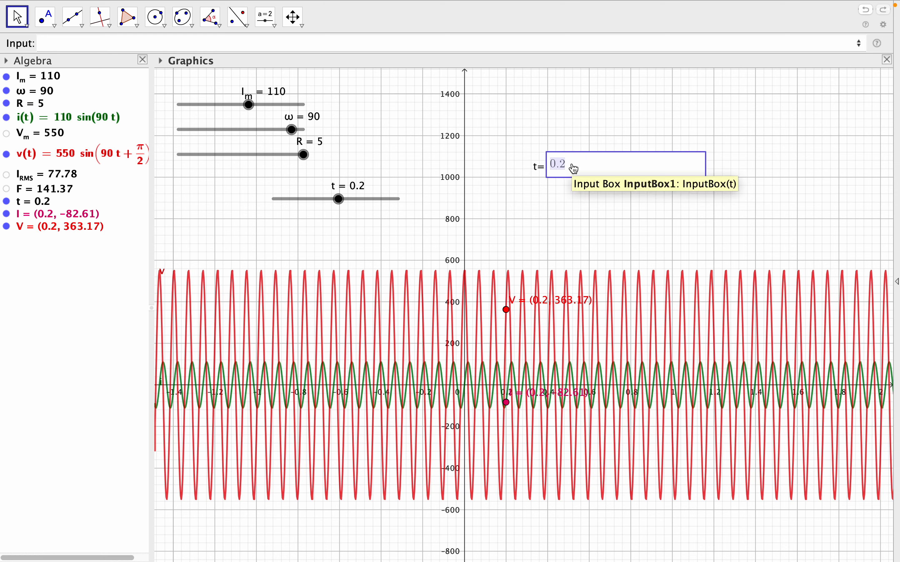
text(0.3)
key(Return)
click(587, 176)
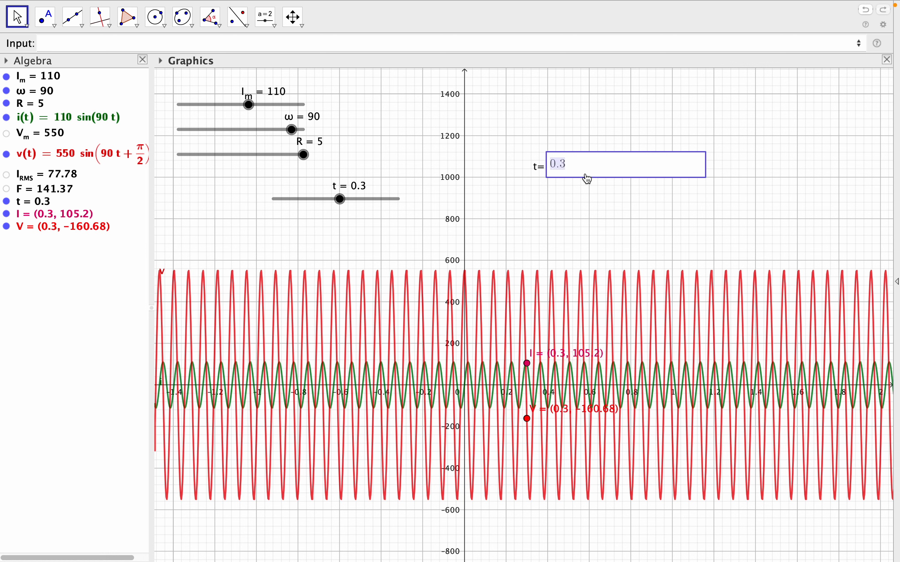
text(0.4)
key(Return)
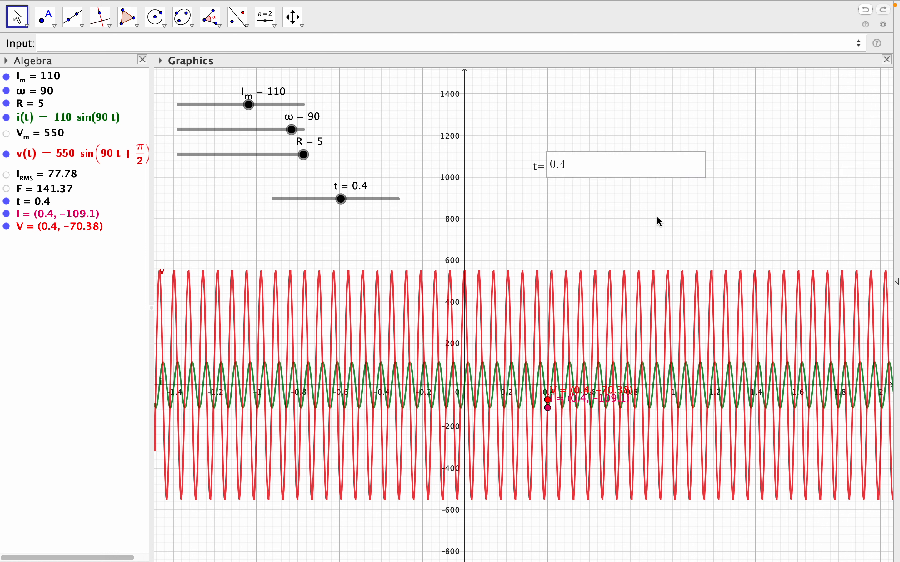
Try t values of 0.5 and 0.1 in the input box to move points I and V
click(577, 172)
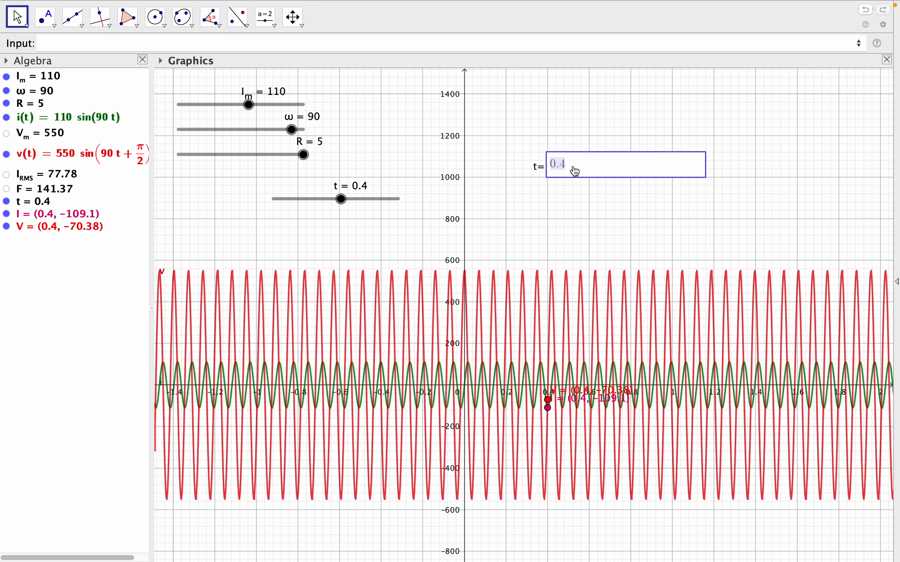
text(0.5)
key(Return)
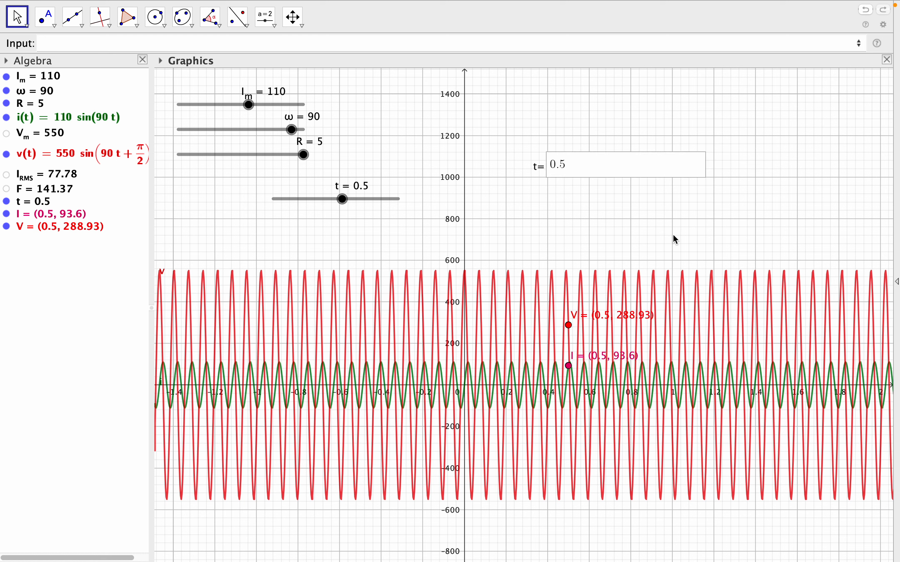
click(573, 174)
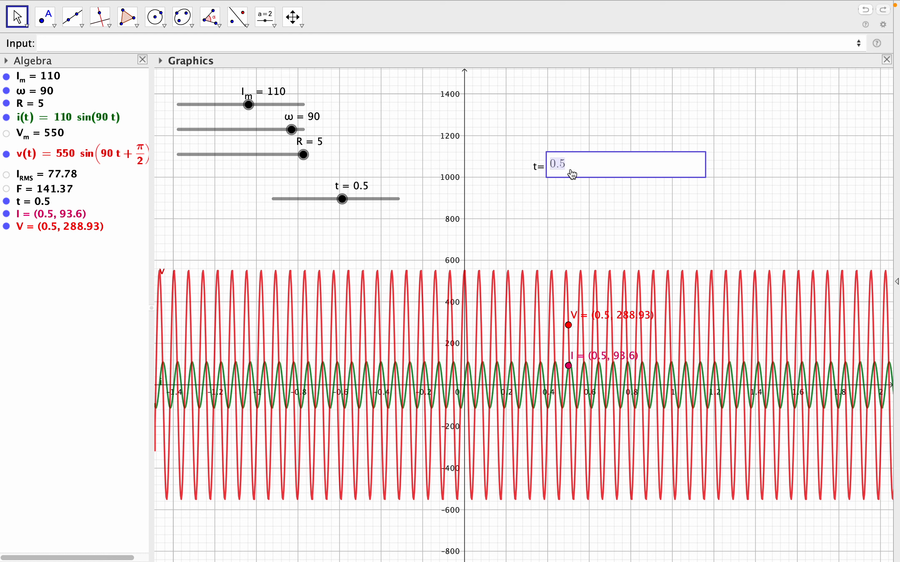
text(0.1)
key(Return)
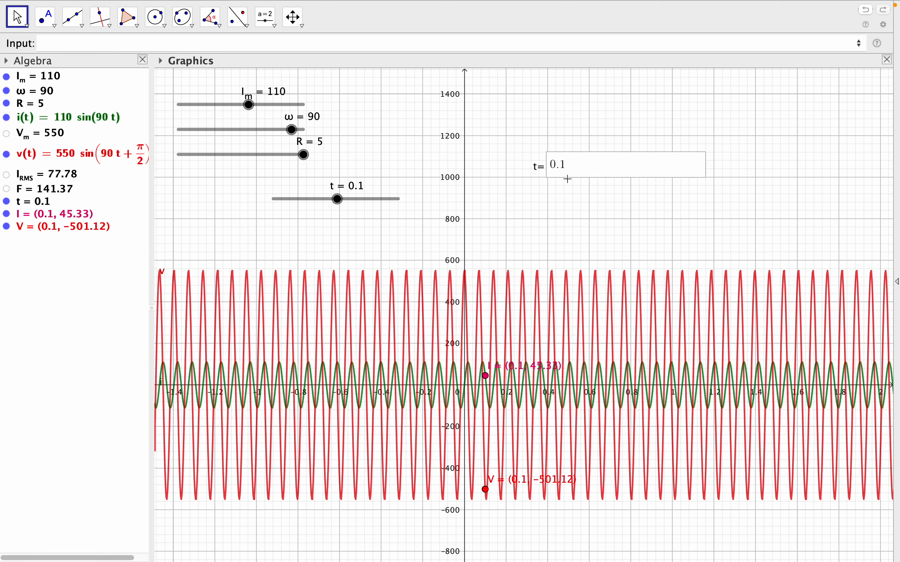
Set t to 1 through the input box
click(583, 171)
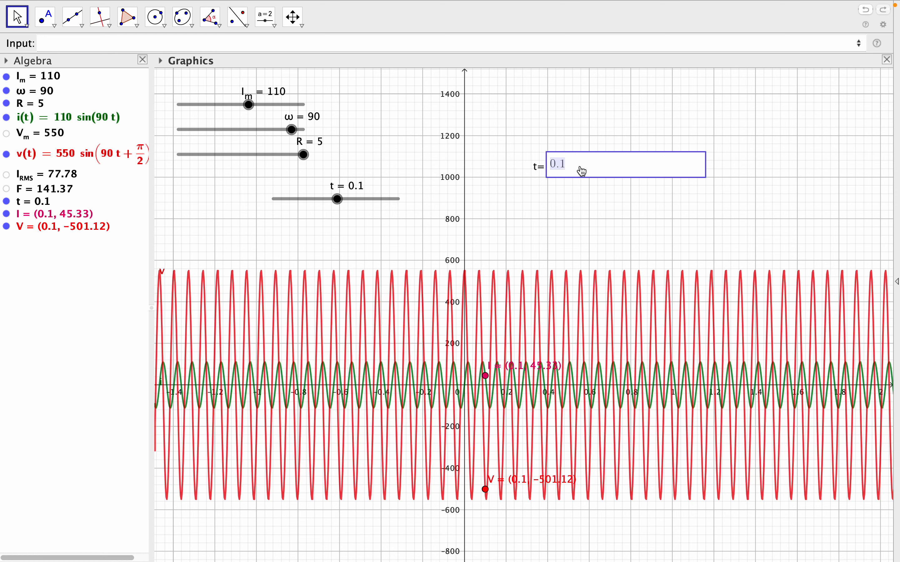
text(1)
key(Return)
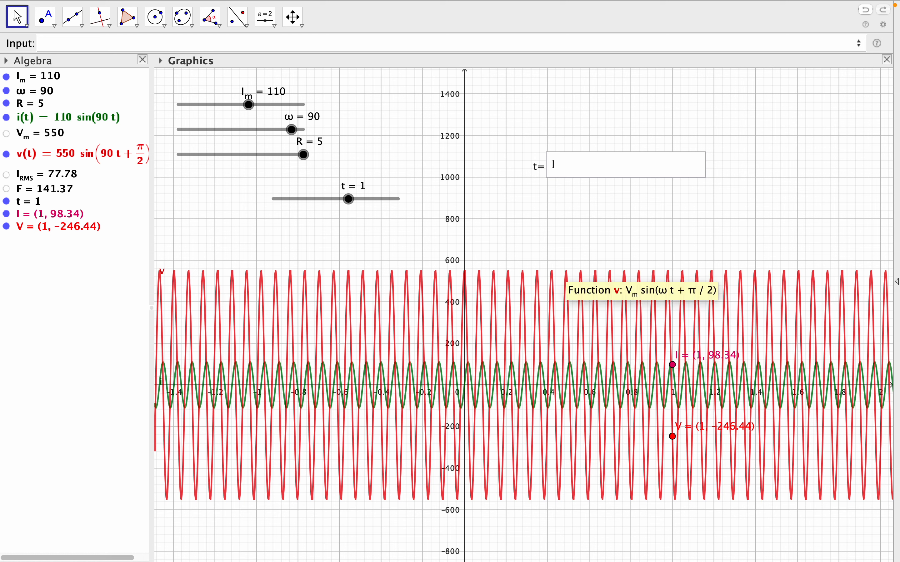